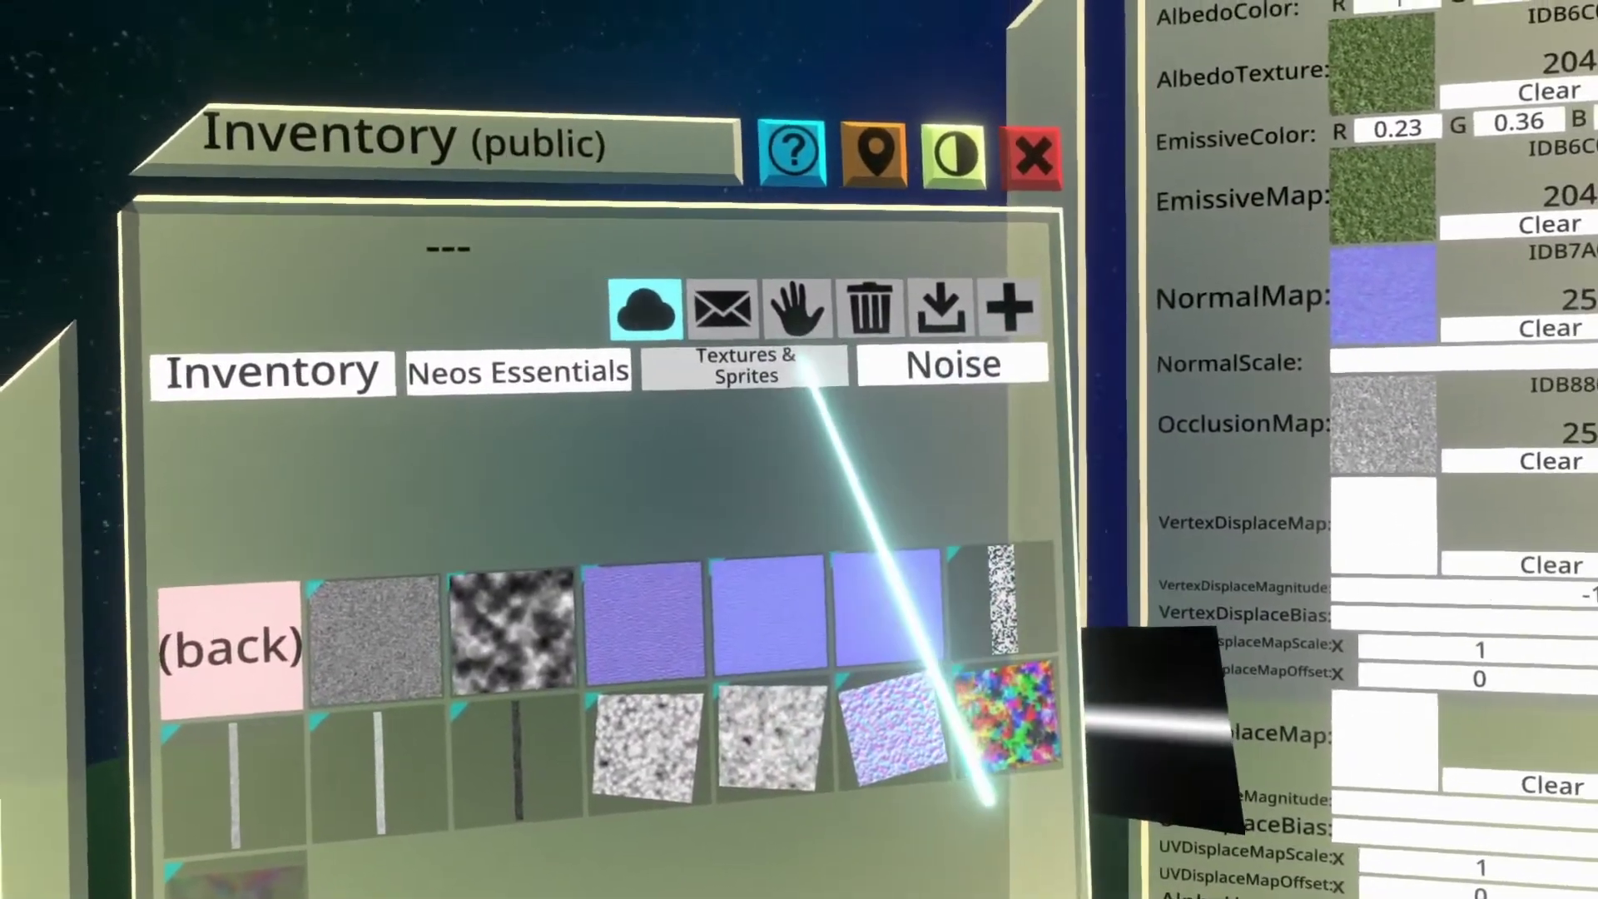
# - Browse the Textures & Sprites inventory to Particle Effects > Shapes and spawn the glowing star texture
pyautogui.click(737, 354)
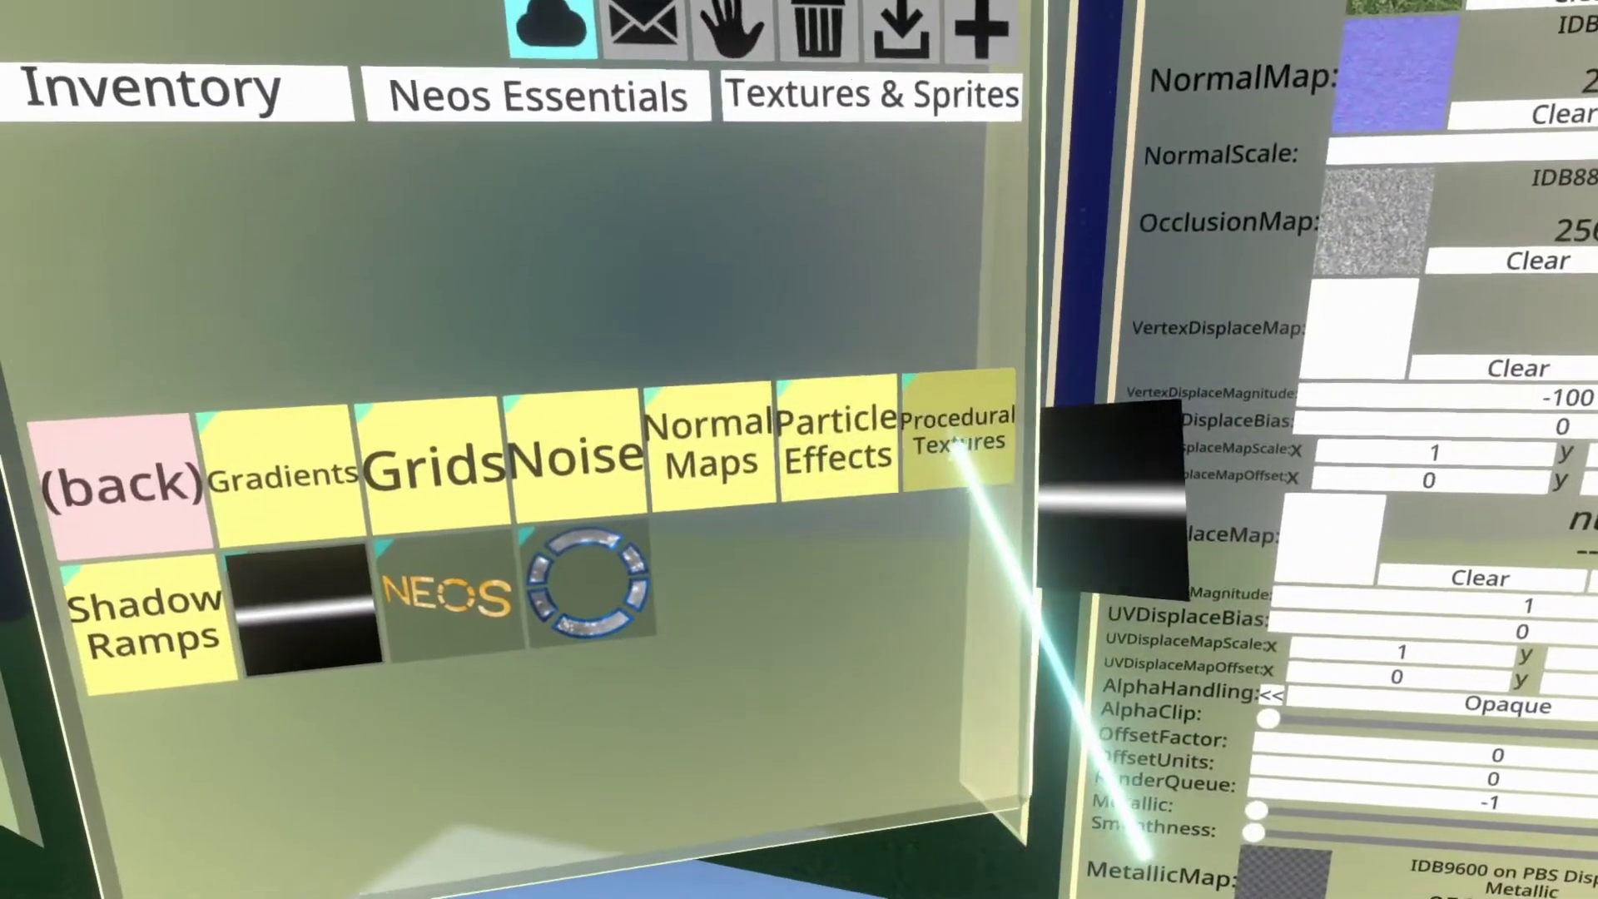
pyautogui.click(895, 437)
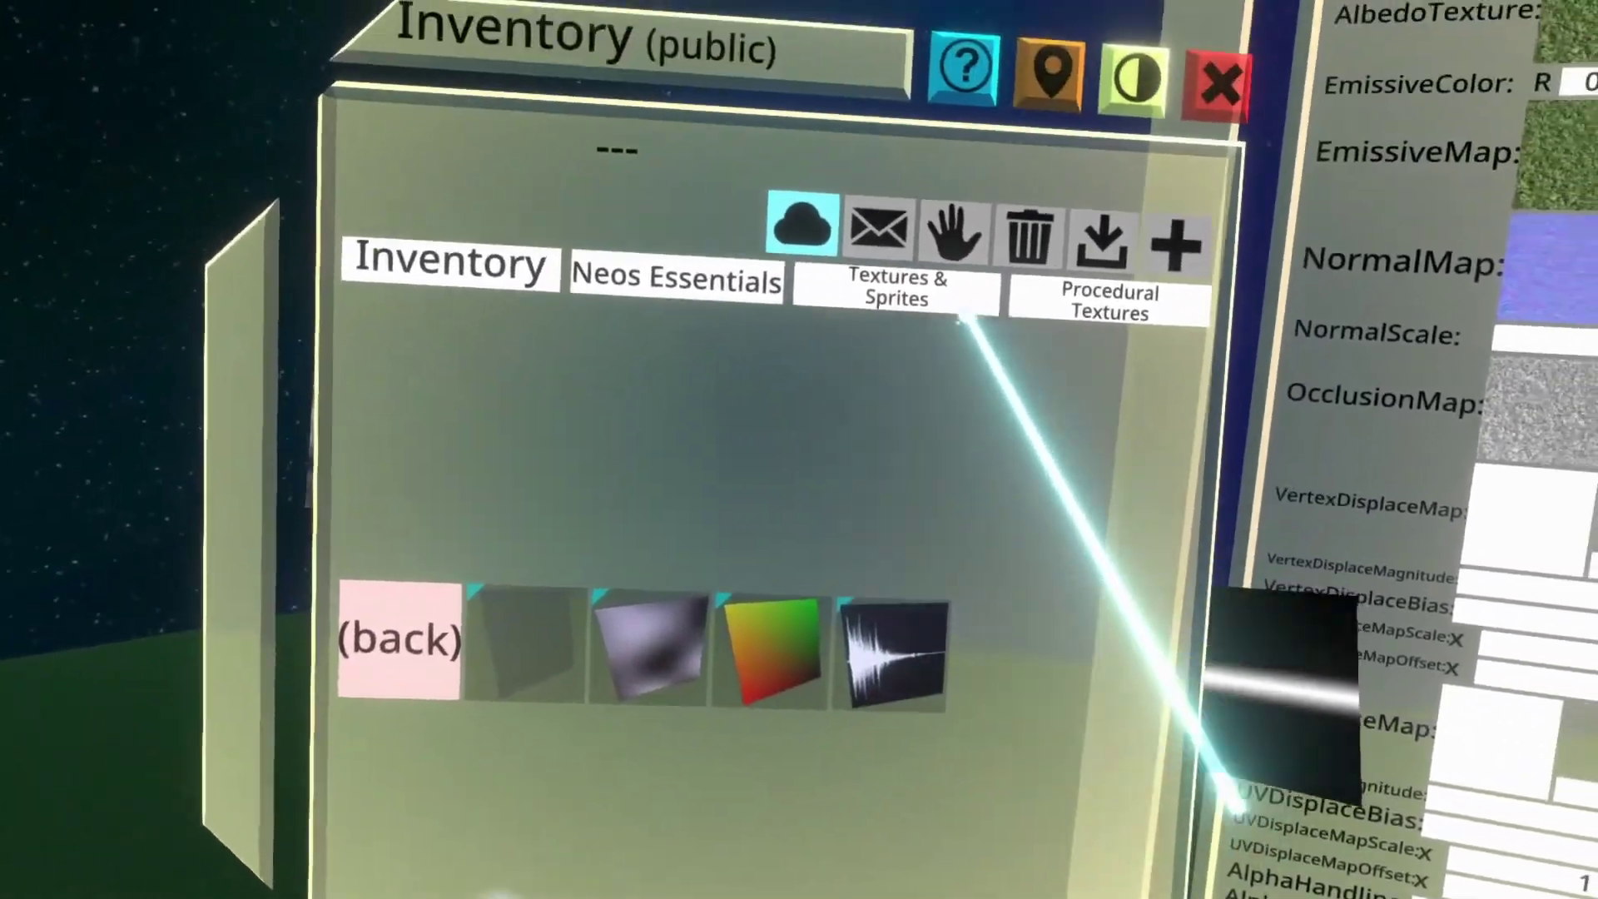
pyautogui.click(894, 146)
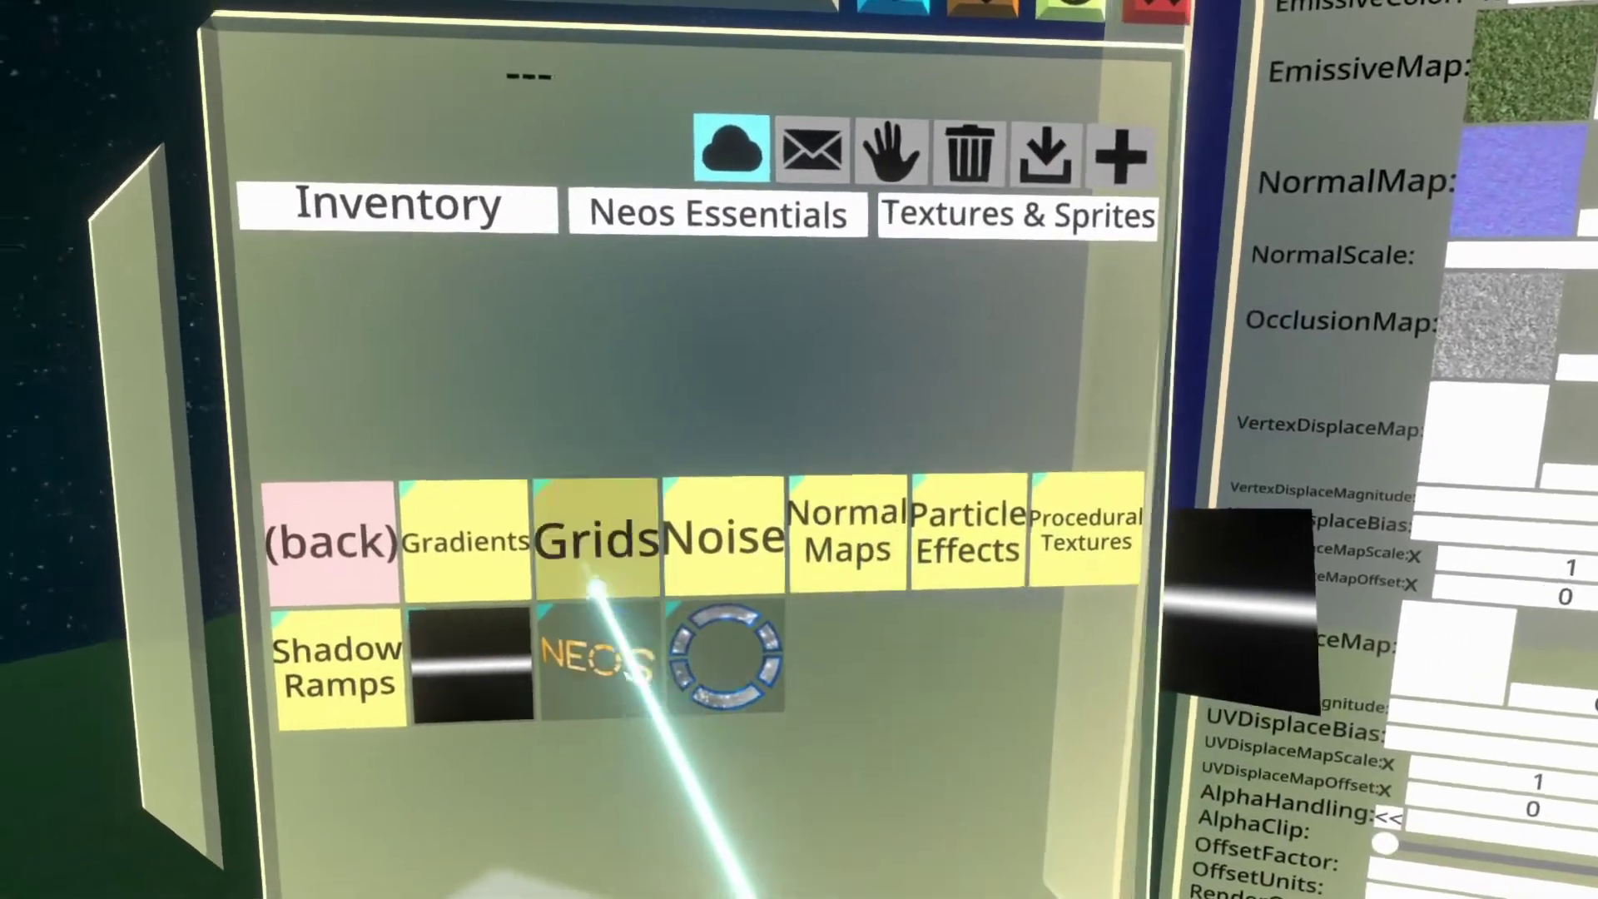
pyautogui.click(968, 530)
pyautogui.click(757, 511)
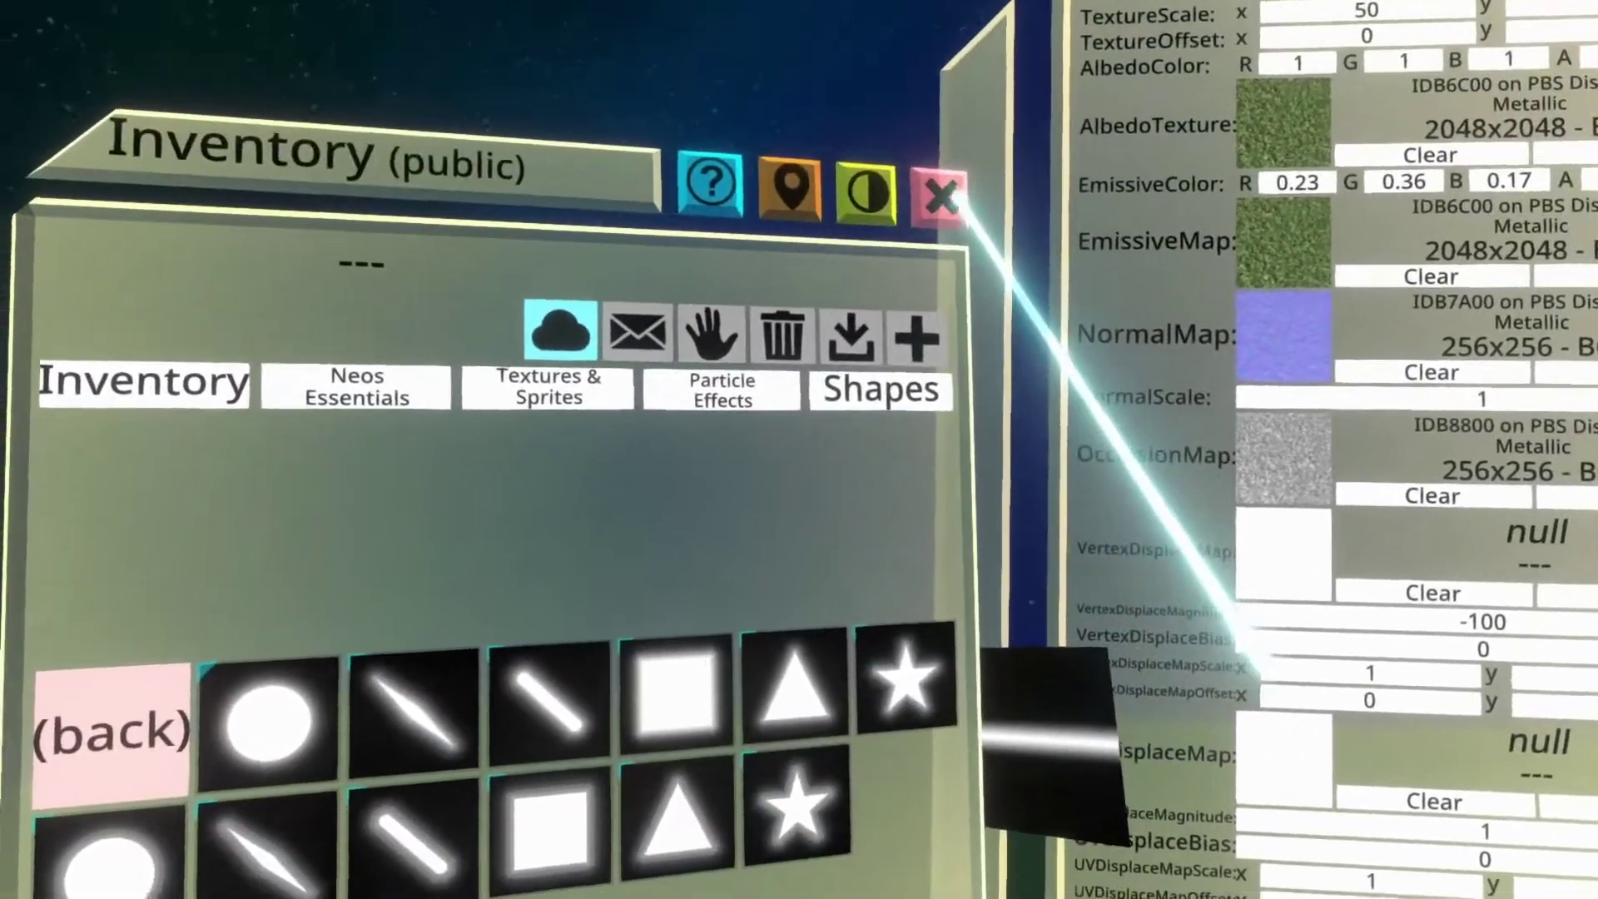
pyautogui.click(941, 193)
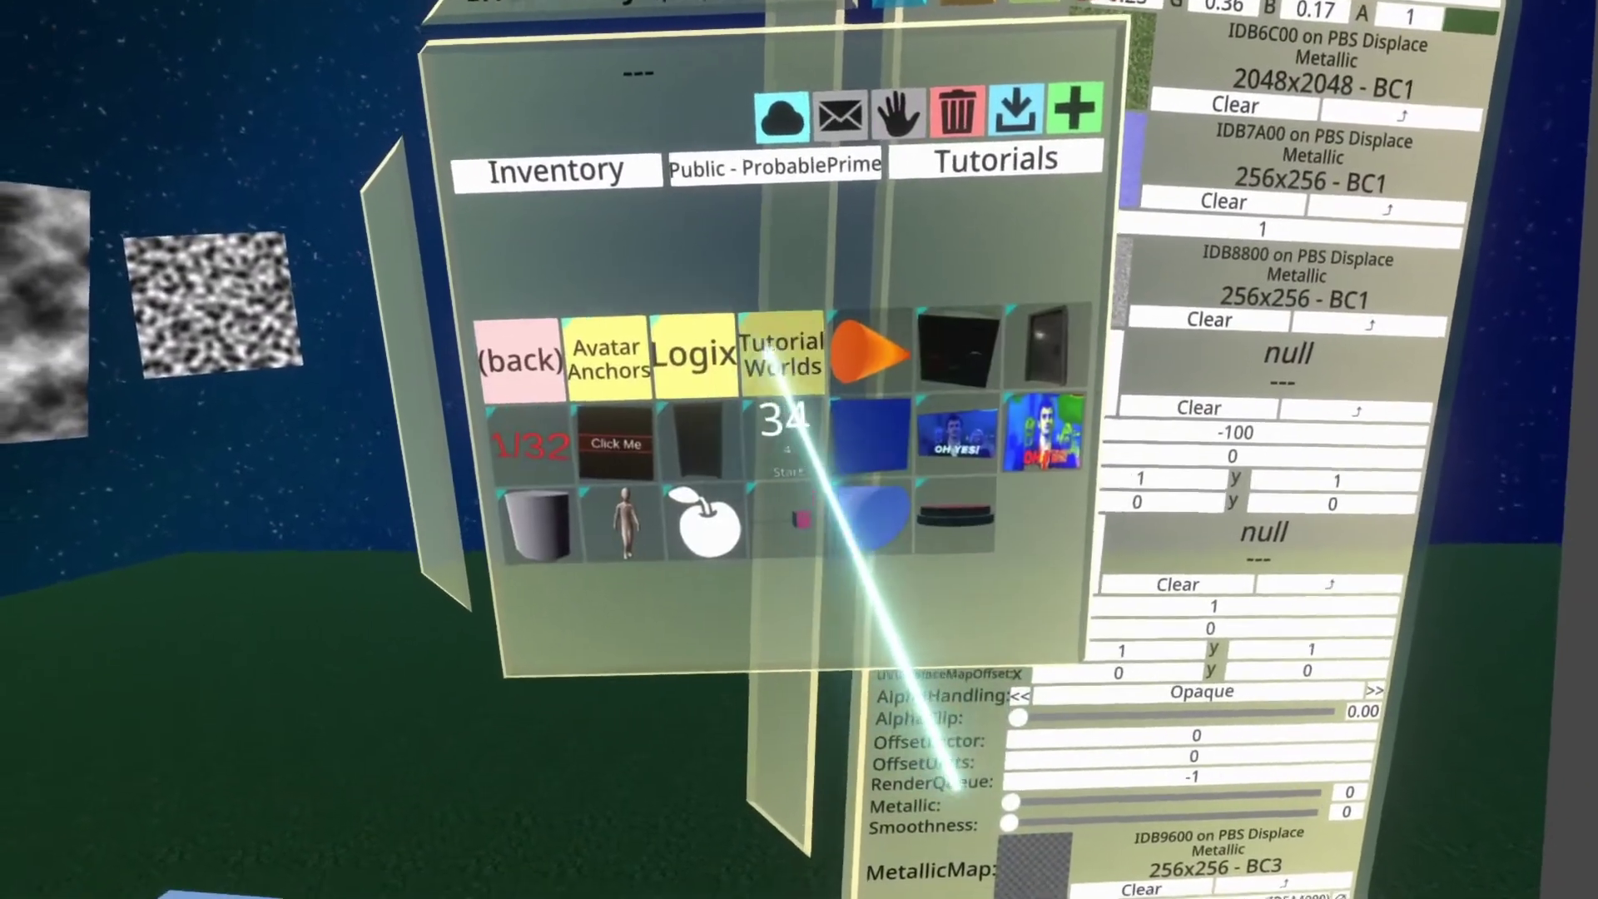
# - Look through the Tutorials folder in the public inventory and close the inventory
pyautogui.click(769, 361)
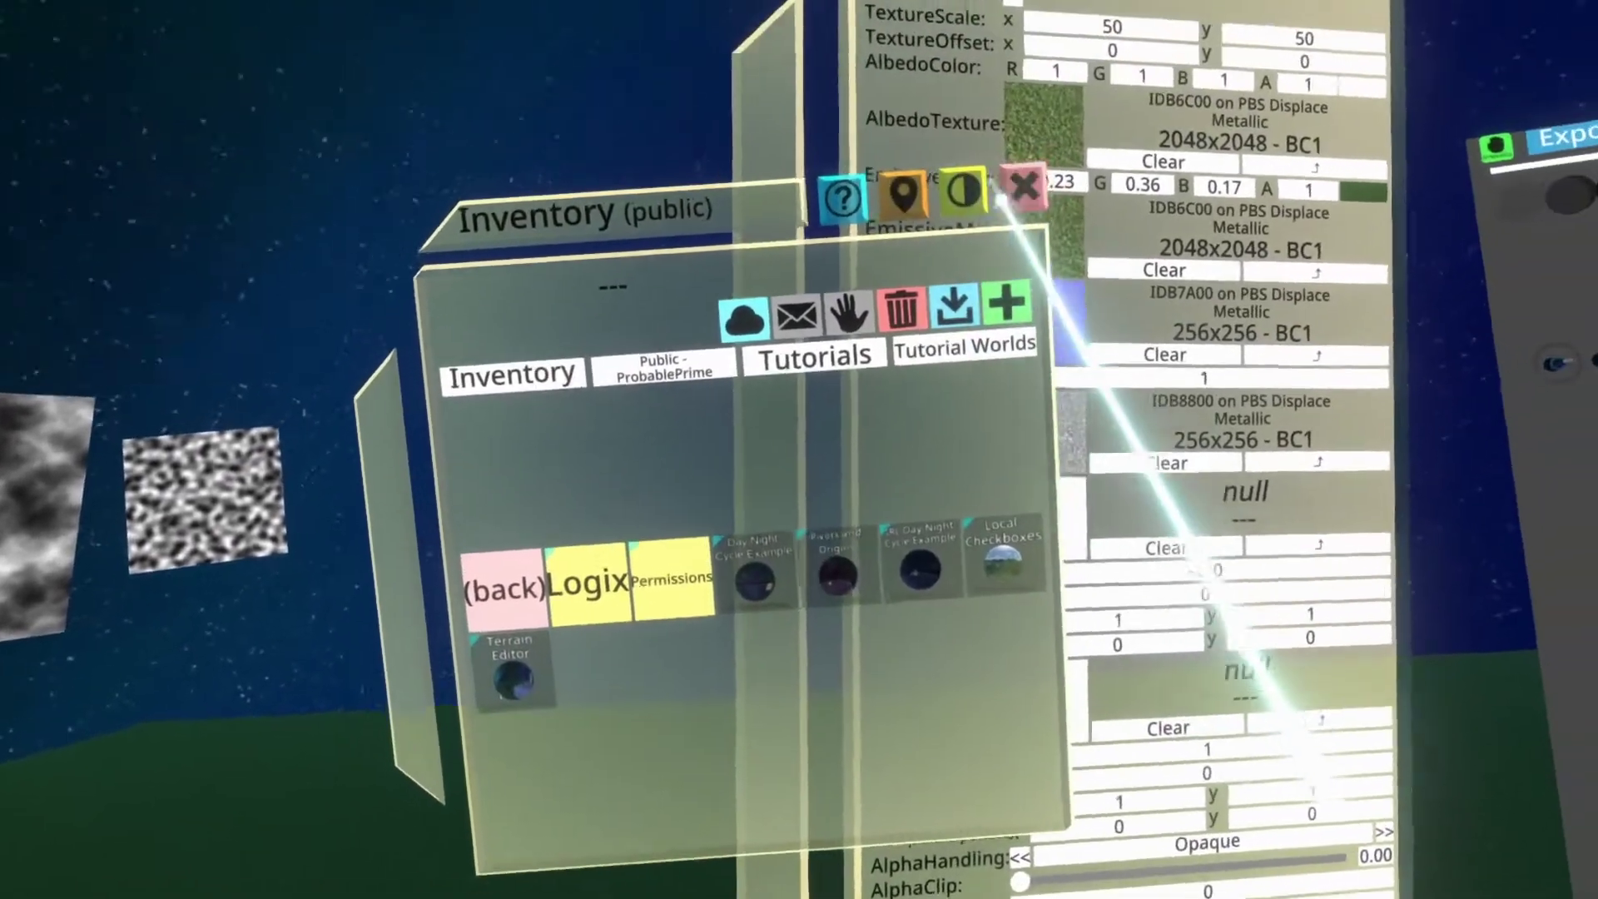
pyautogui.click(1108, 14)
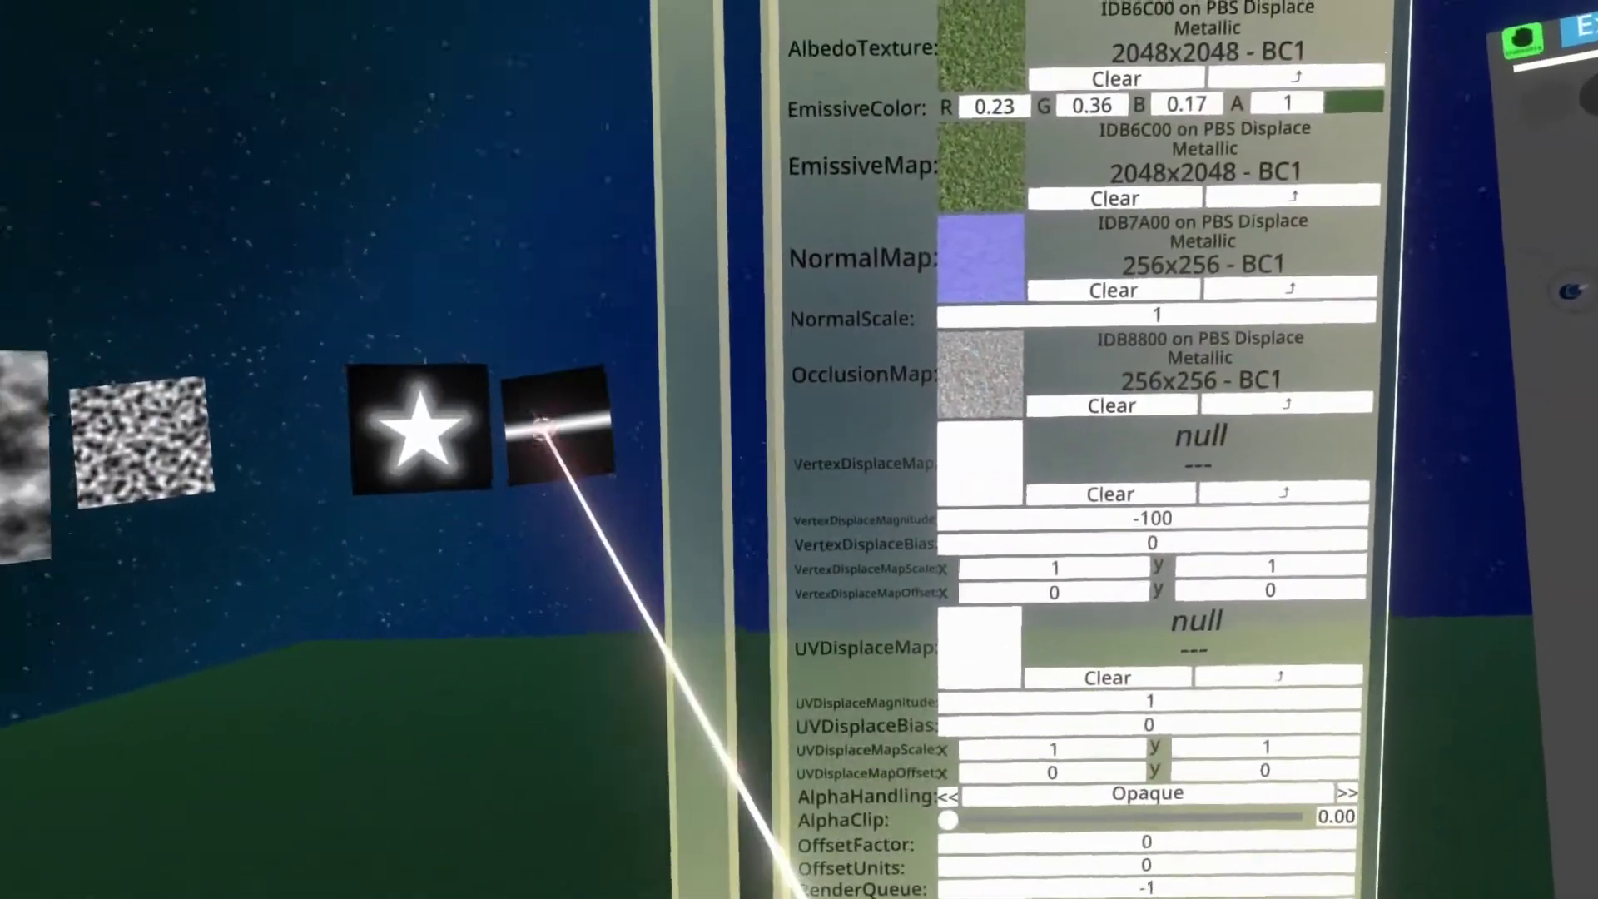
# - Assign the black texture with the white gradient line to the material's VertexDisplaceMap and turn the texture upright
pyautogui.moveTo(545, 429)
pyautogui.mouseDown()
pyautogui.moveTo(750, 415)
pyautogui.moveTo(826, 194)
pyautogui.mouseUp()
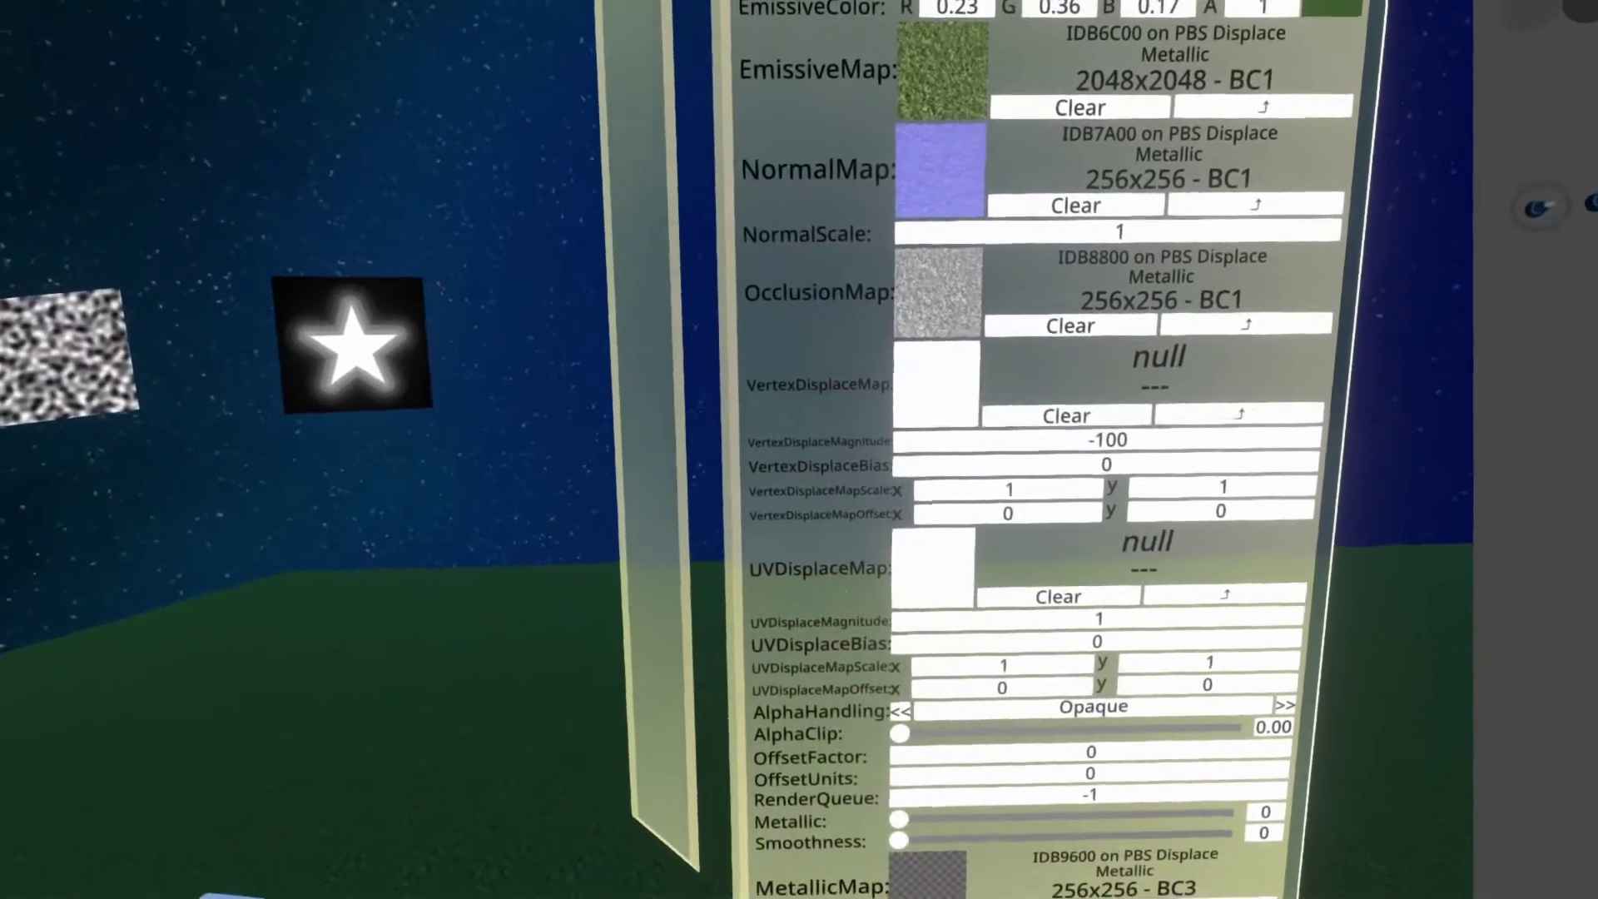
pyautogui.click(921, 385)
pyautogui.moveTo(910, 382)
pyautogui.mouseDown()
pyautogui.moveTo(849, 563)
pyautogui.moveTo(685, 467)
pyautogui.mouseUp()
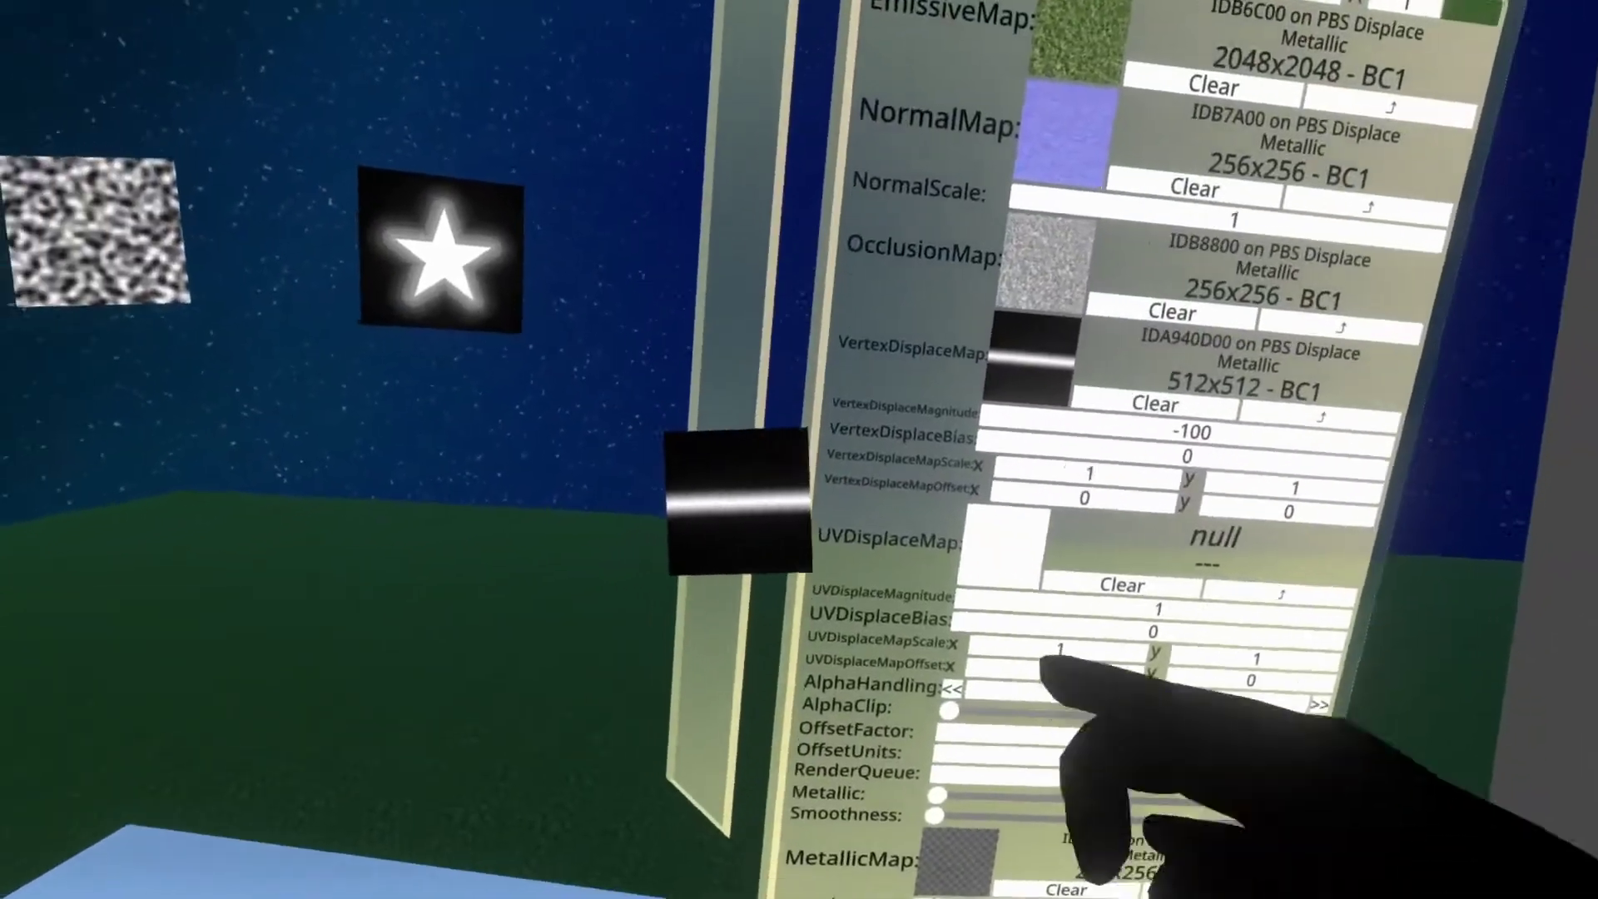
pyautogui.moveTo(778, 504)
pyautogui.mouseDown()
pyautogui.moveTo(813, 572)
pyautogui.moveTo(1249, 883)
pyautogui.mouseUp()
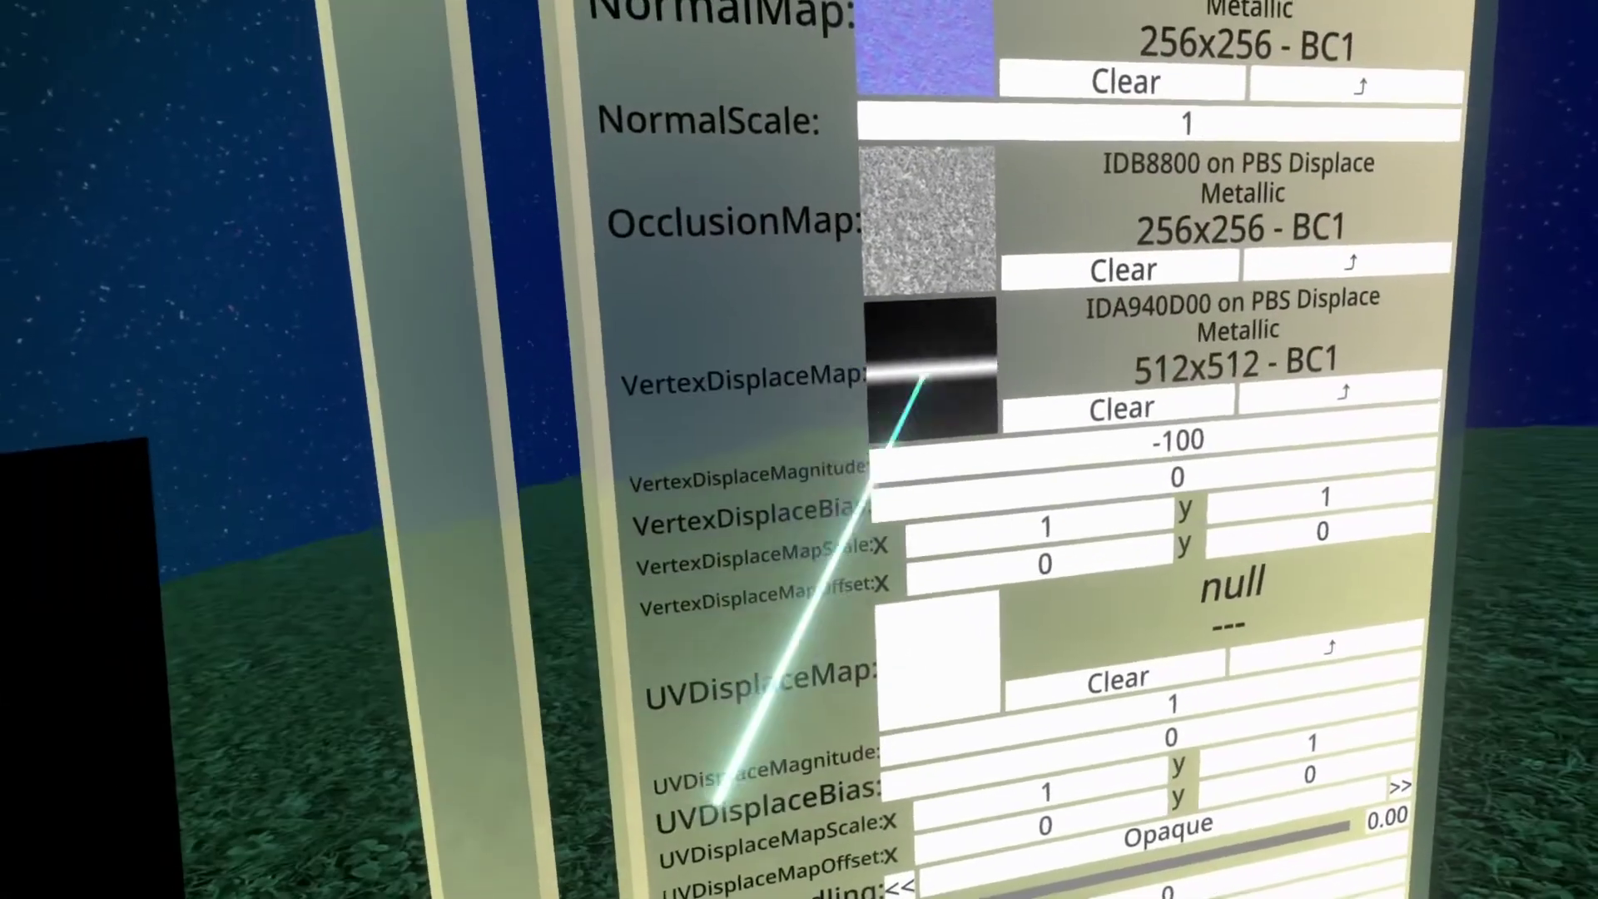
# - Assign the glowing star texture to the VertexDisplaceMap and switch the locomotion mode to Fly
pyautogui.click(923, 376)
pyautogui.rightClick(774, 714)
pyautogui.click(852, 792)
pyautogui.click(940, 749)
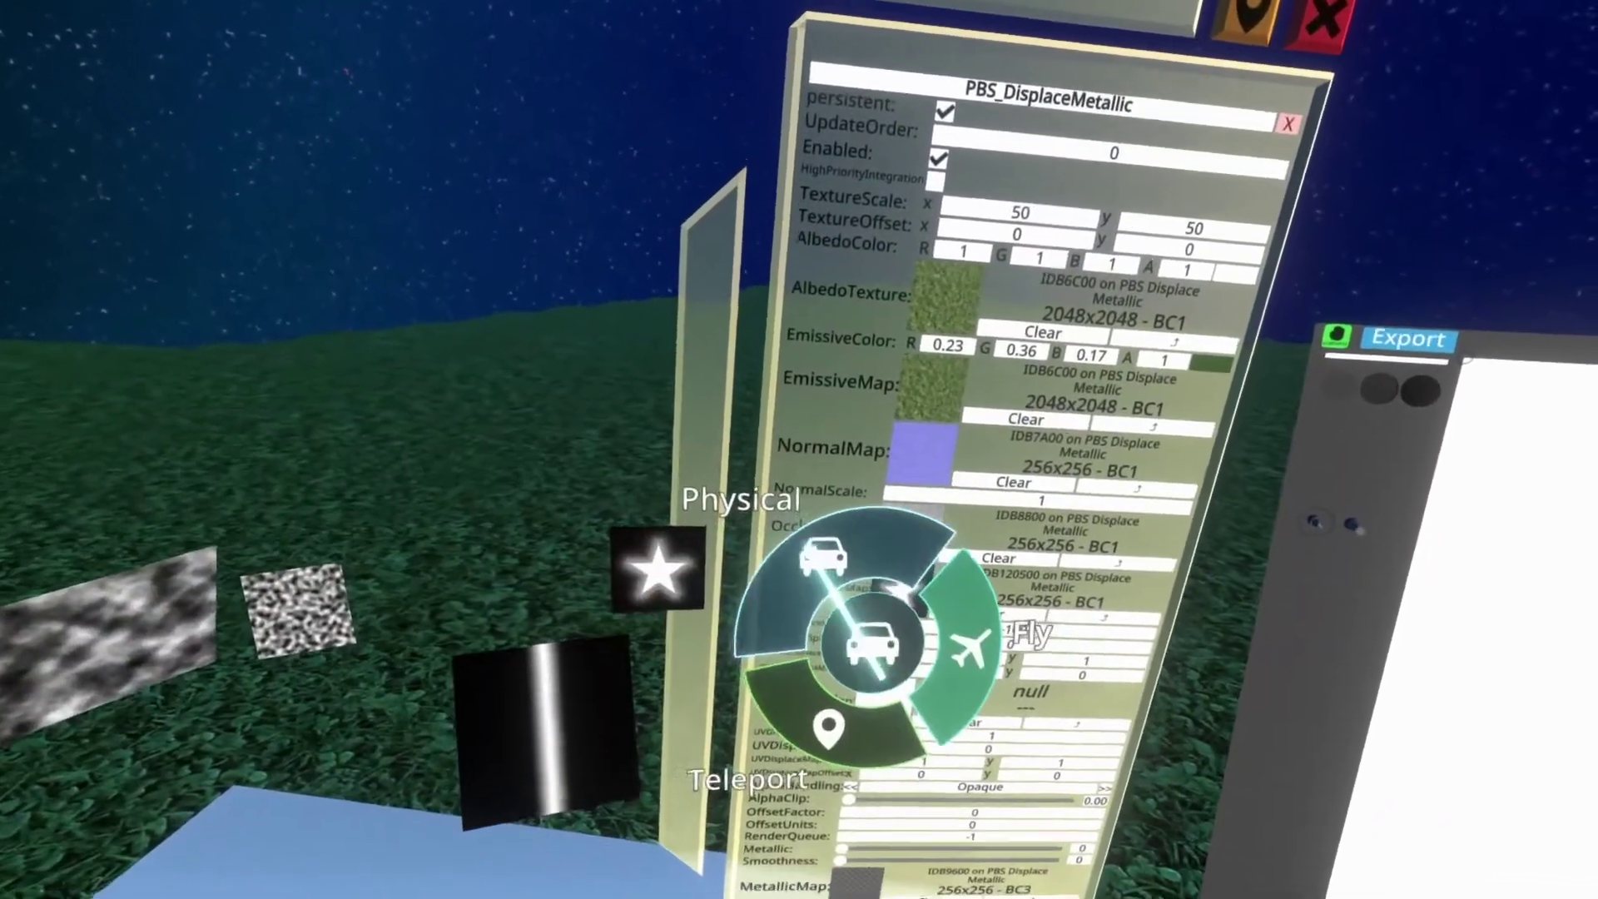
pyautogui.click(822, 559)
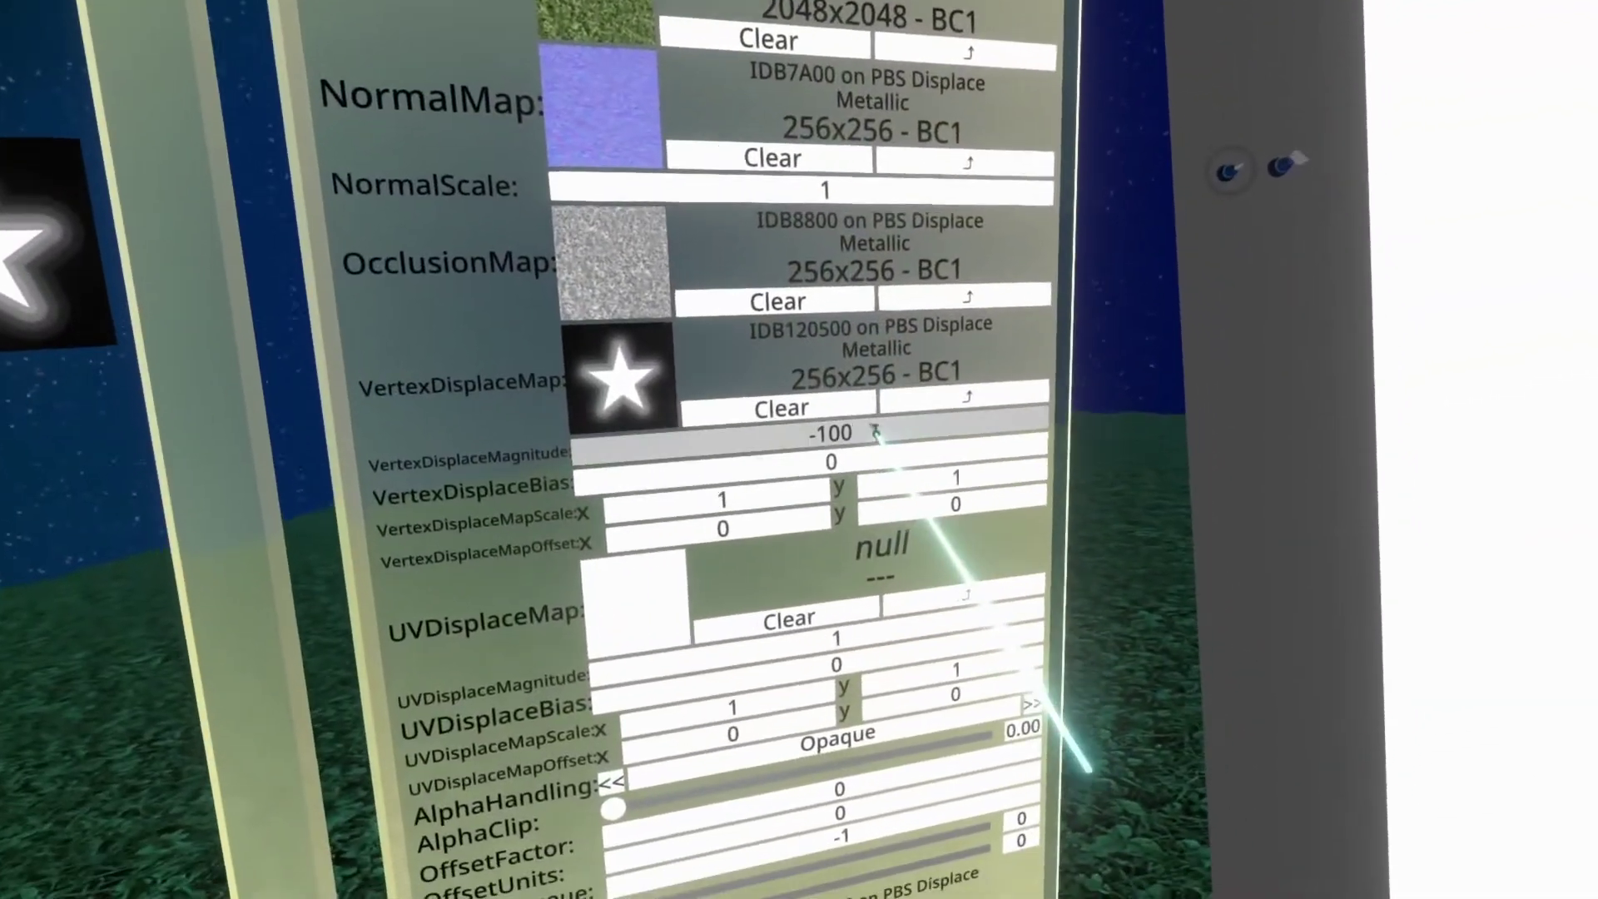
# - Set the VertexDisplaceMagnitude to 100
pyautogui.click(875, 432)
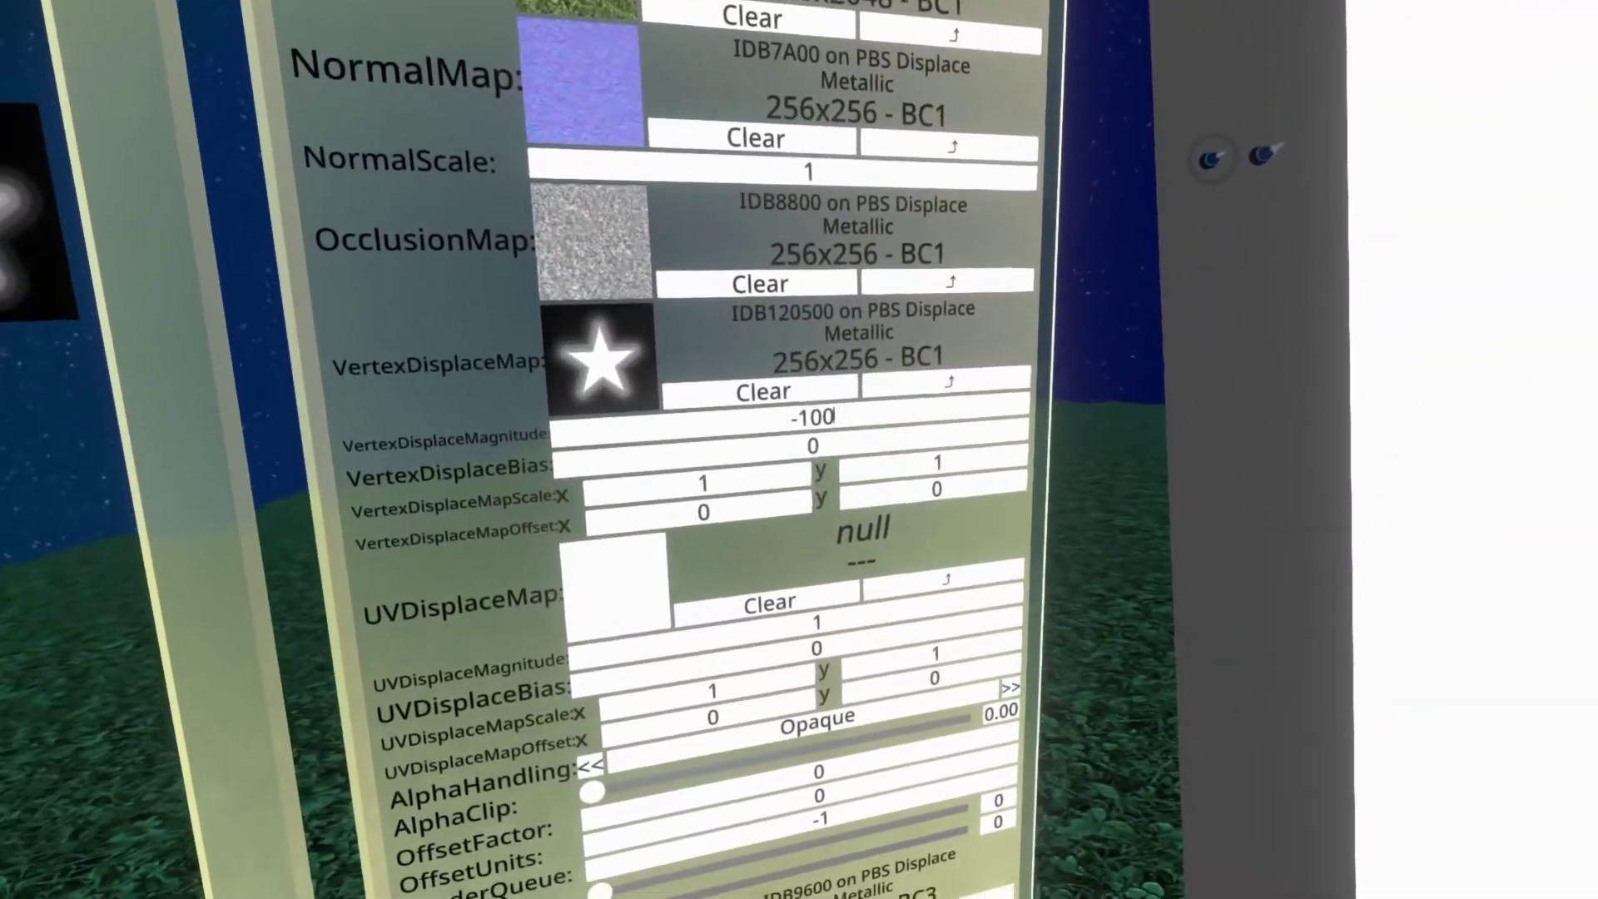
pyautogui.press('BackSpace')
pyautogui.press('BackSpace')
pyautogui.press('BackSpace')
pyautogui.press('BackSpace')
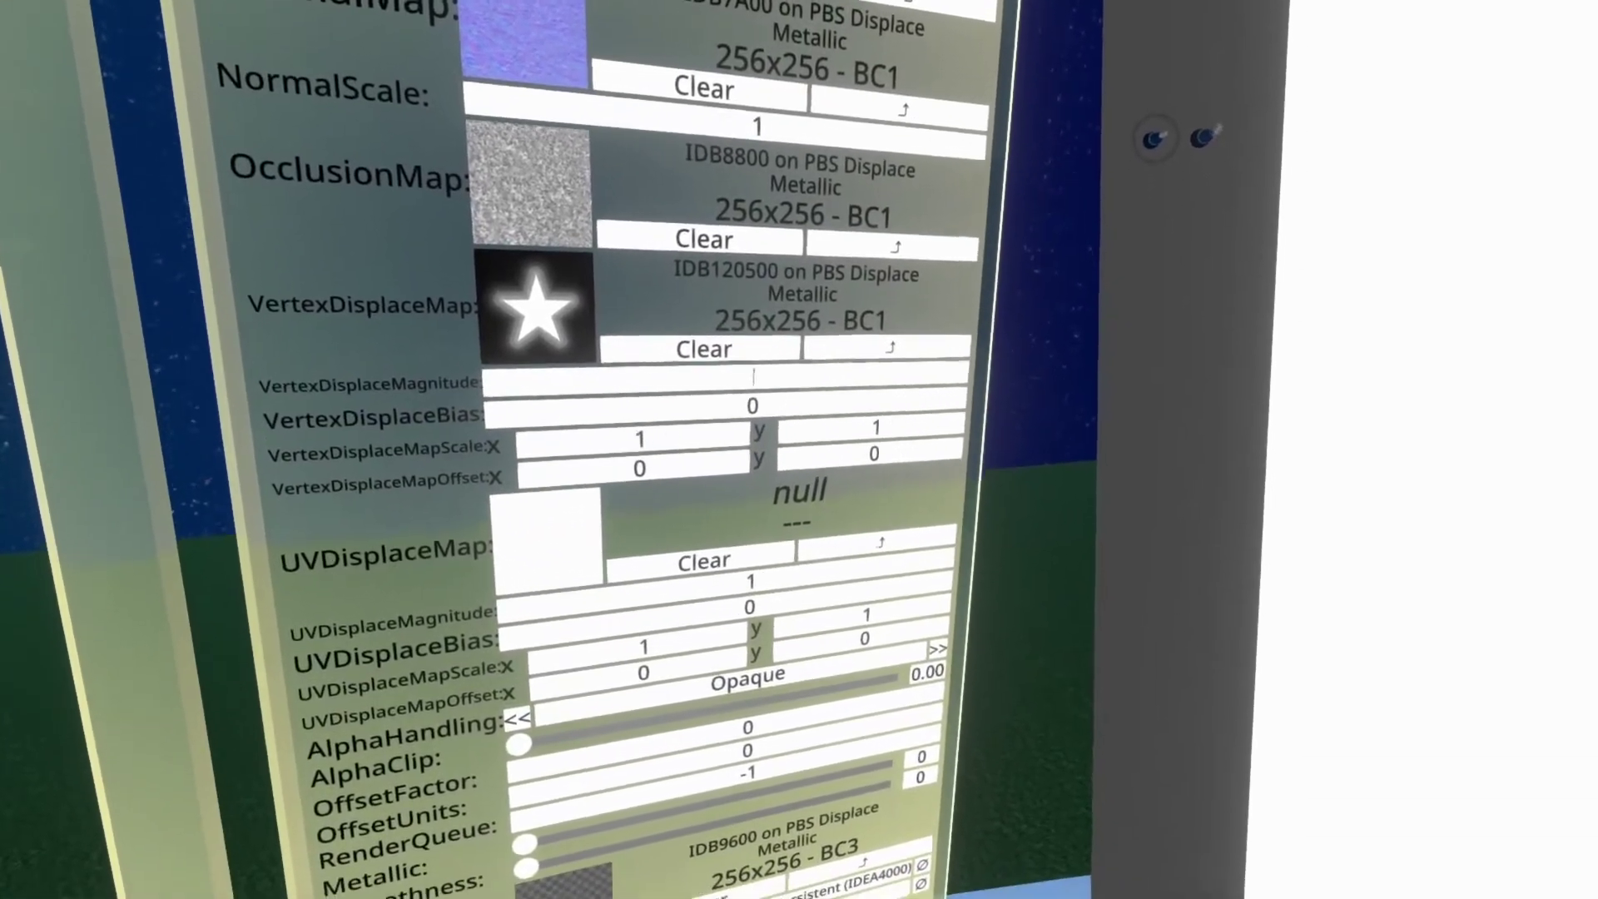
pyautogui.write('100')
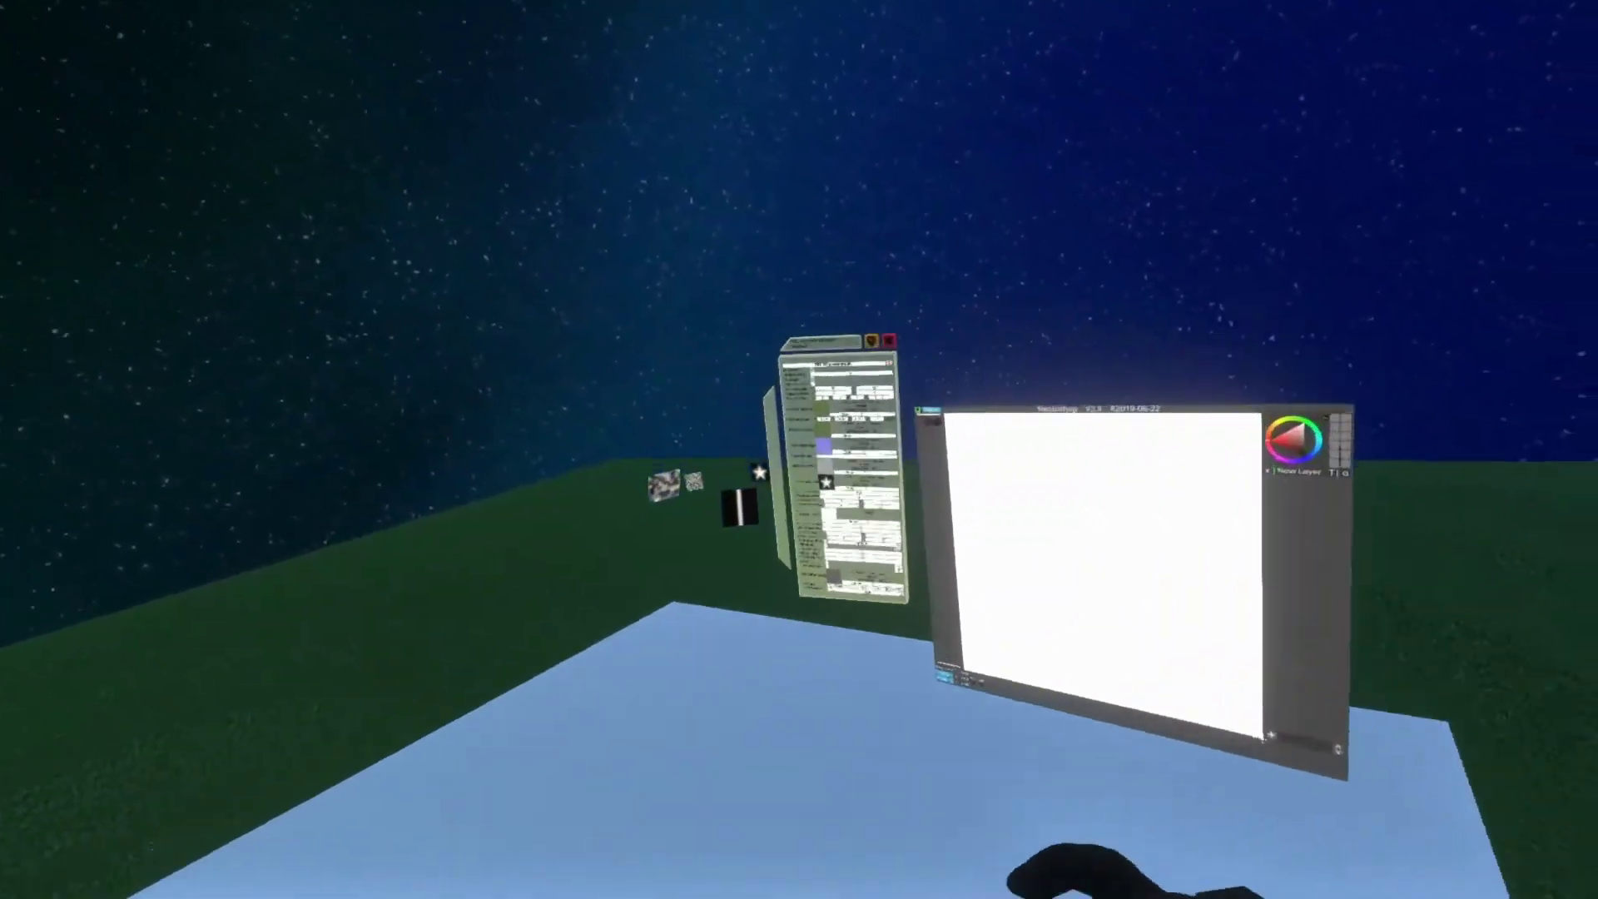
# - Change the locomotion mode to stop flying
pyautogui.rightClick(956, 674)
pyautogui.click(1016, 703)
pyautogui.click(914, 549)
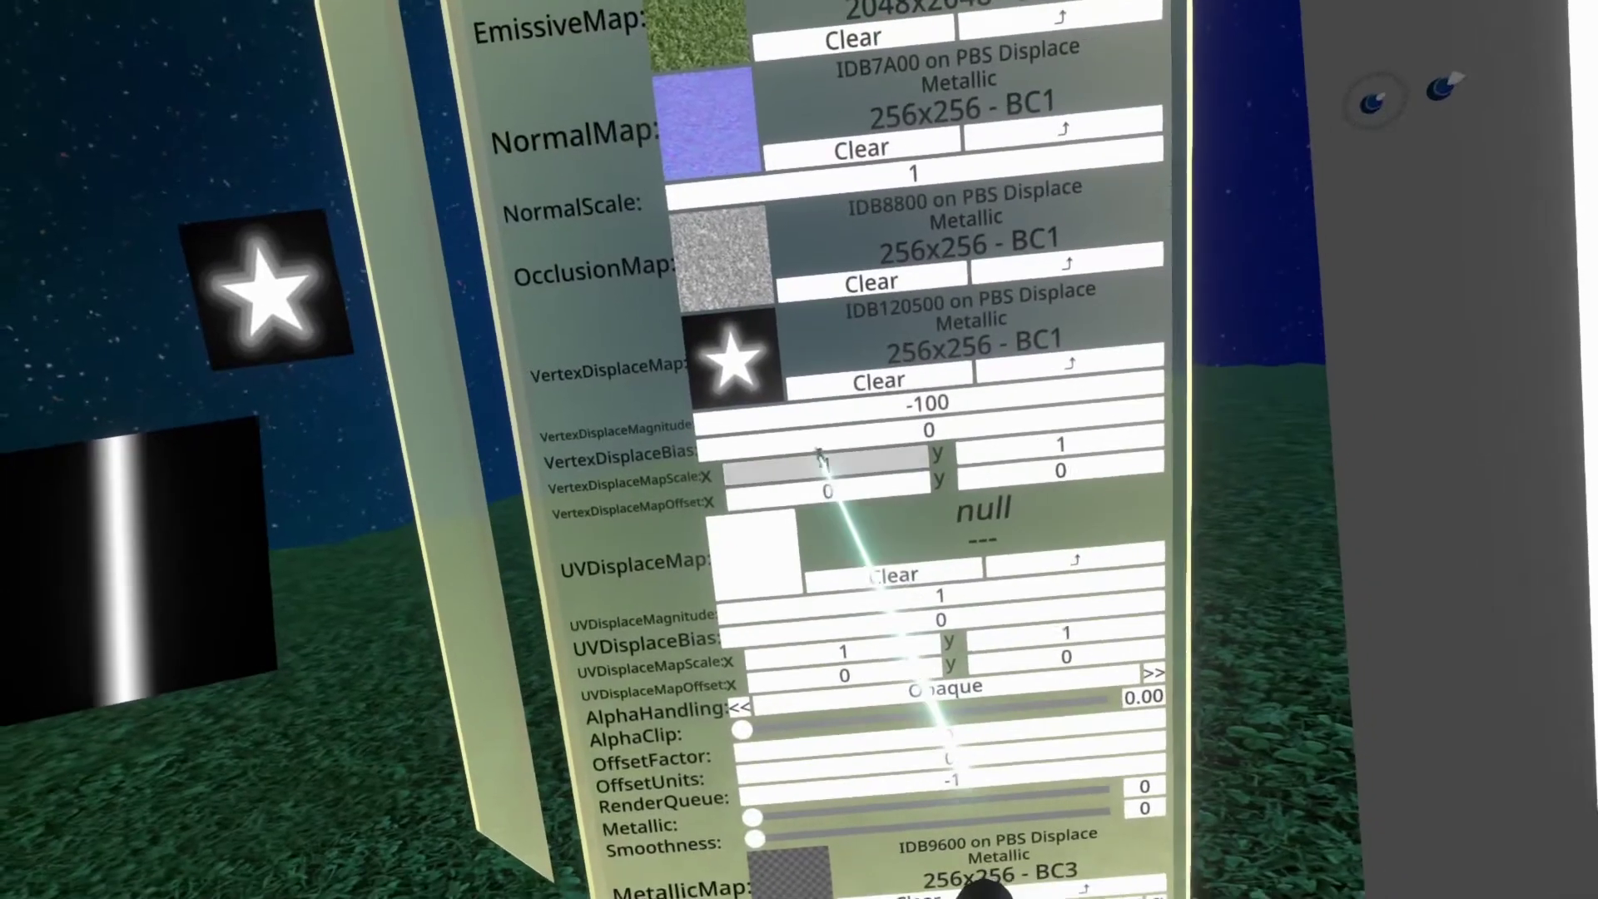
# - Try a VertexDisplaceMapScale of 10 by 10 for the star texture and restore it to 1 by 1
pyautogui.click(824, 460)
pyautogui.write('0')
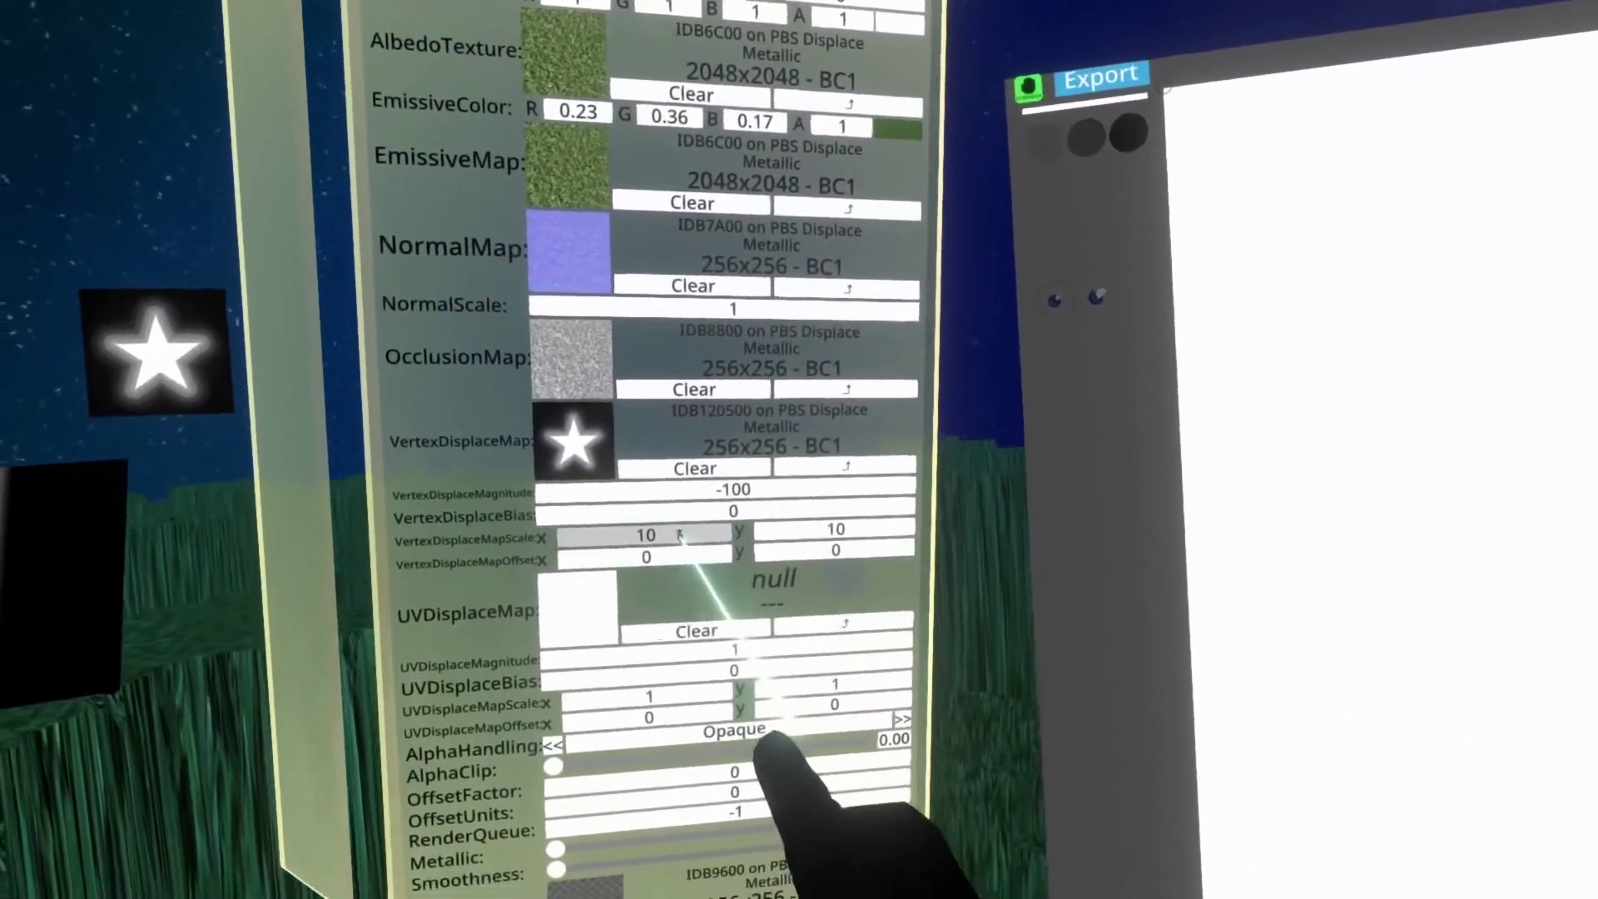
pyautogui.click(680, 535)
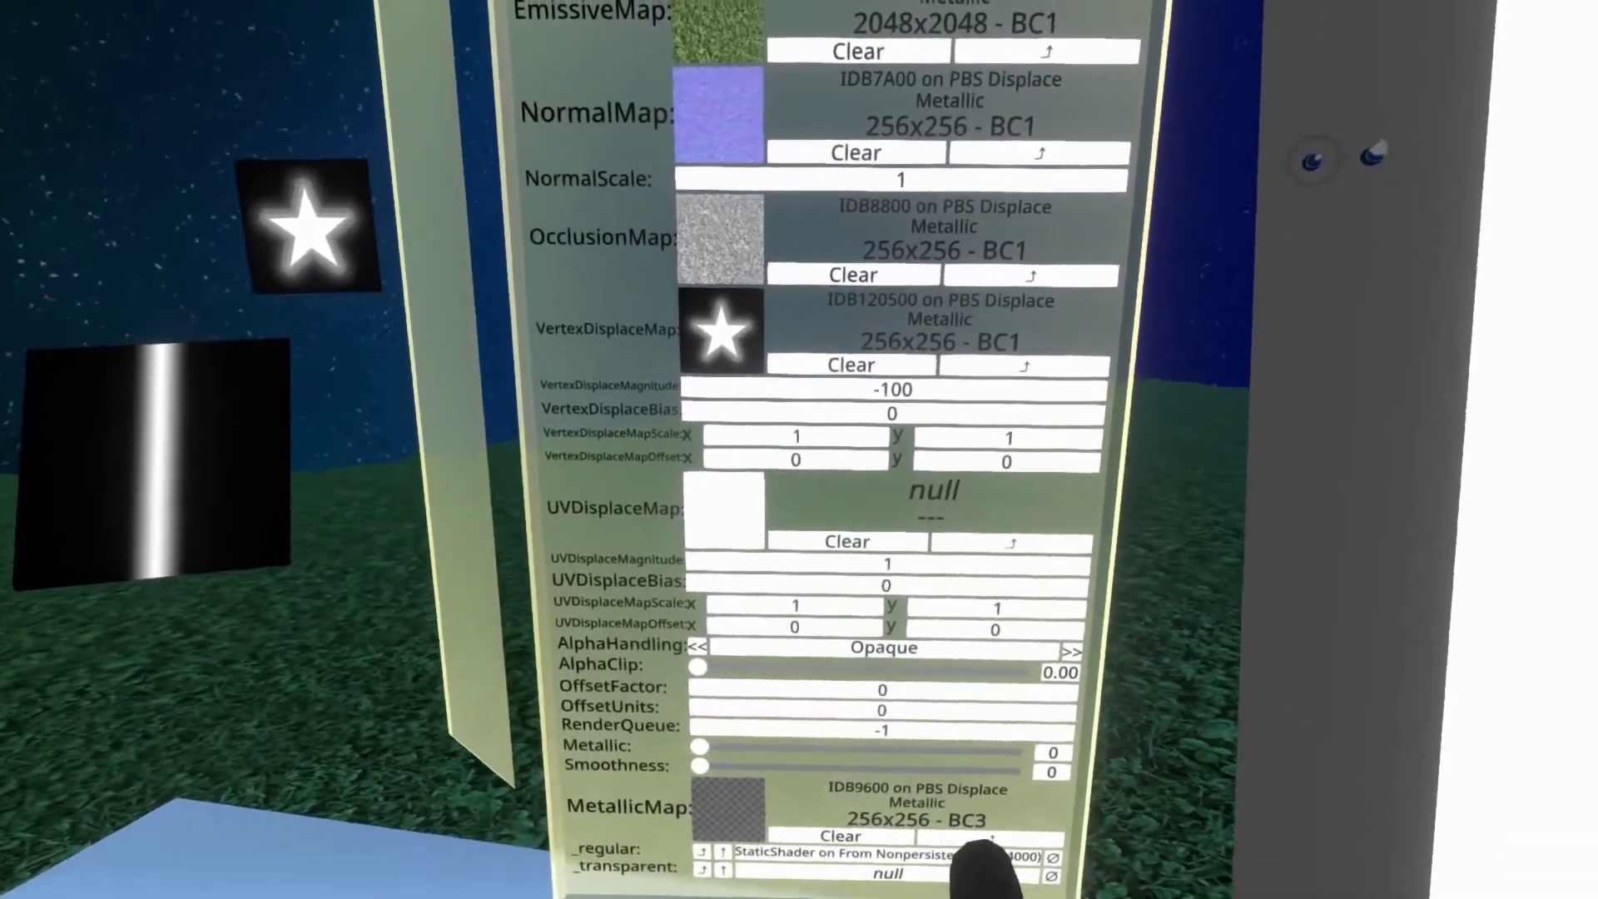
pyautogui.write('10')
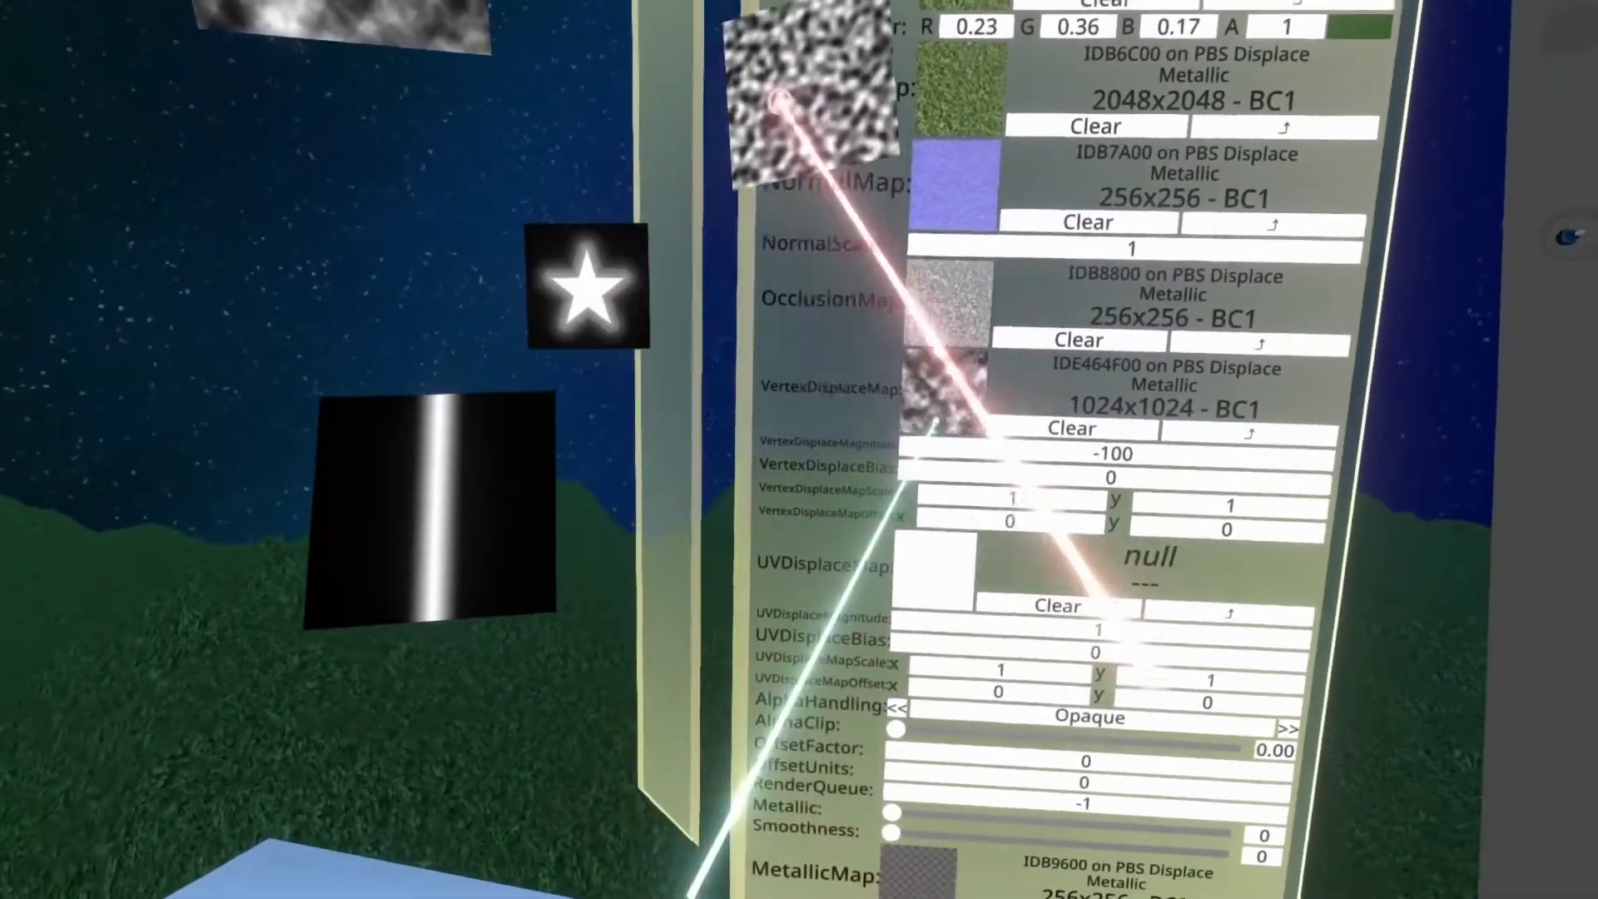
# - Assign the fine black-and-white noise texture to the material's VertexDisplaceMap
pyautogui.click(935, 423)
pyautogui.moveTo(779, 100); pyautogui.dragTo(842, 496)
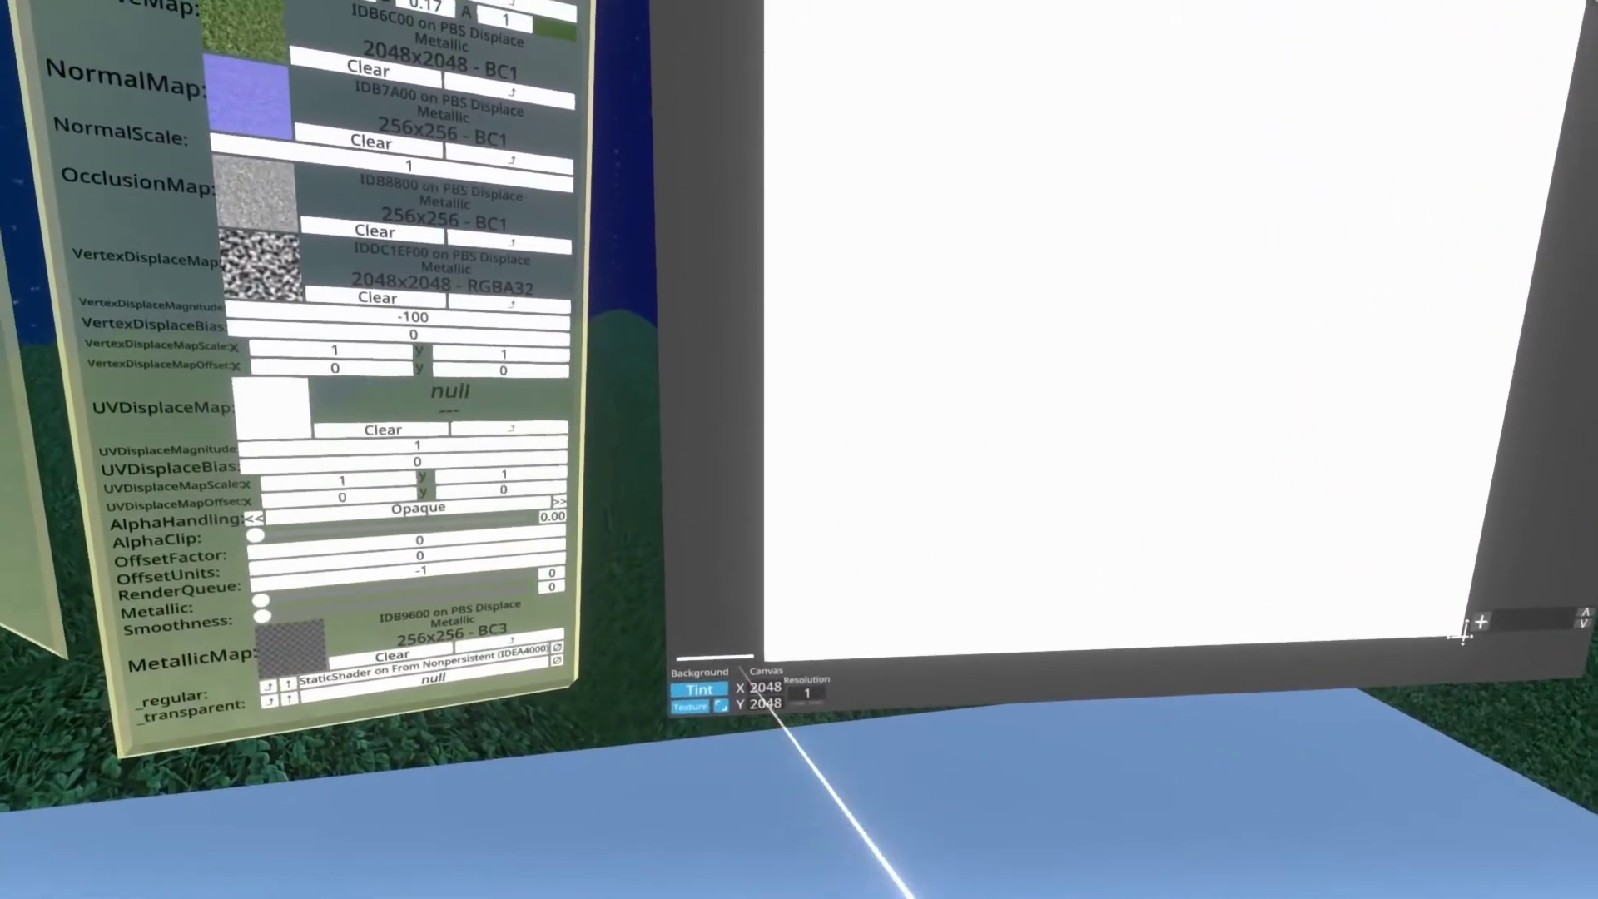
# - Set the Neotoshop canvas background tint to black
pyautogui.click(717, 682)
pyautogui.click(569, 694)
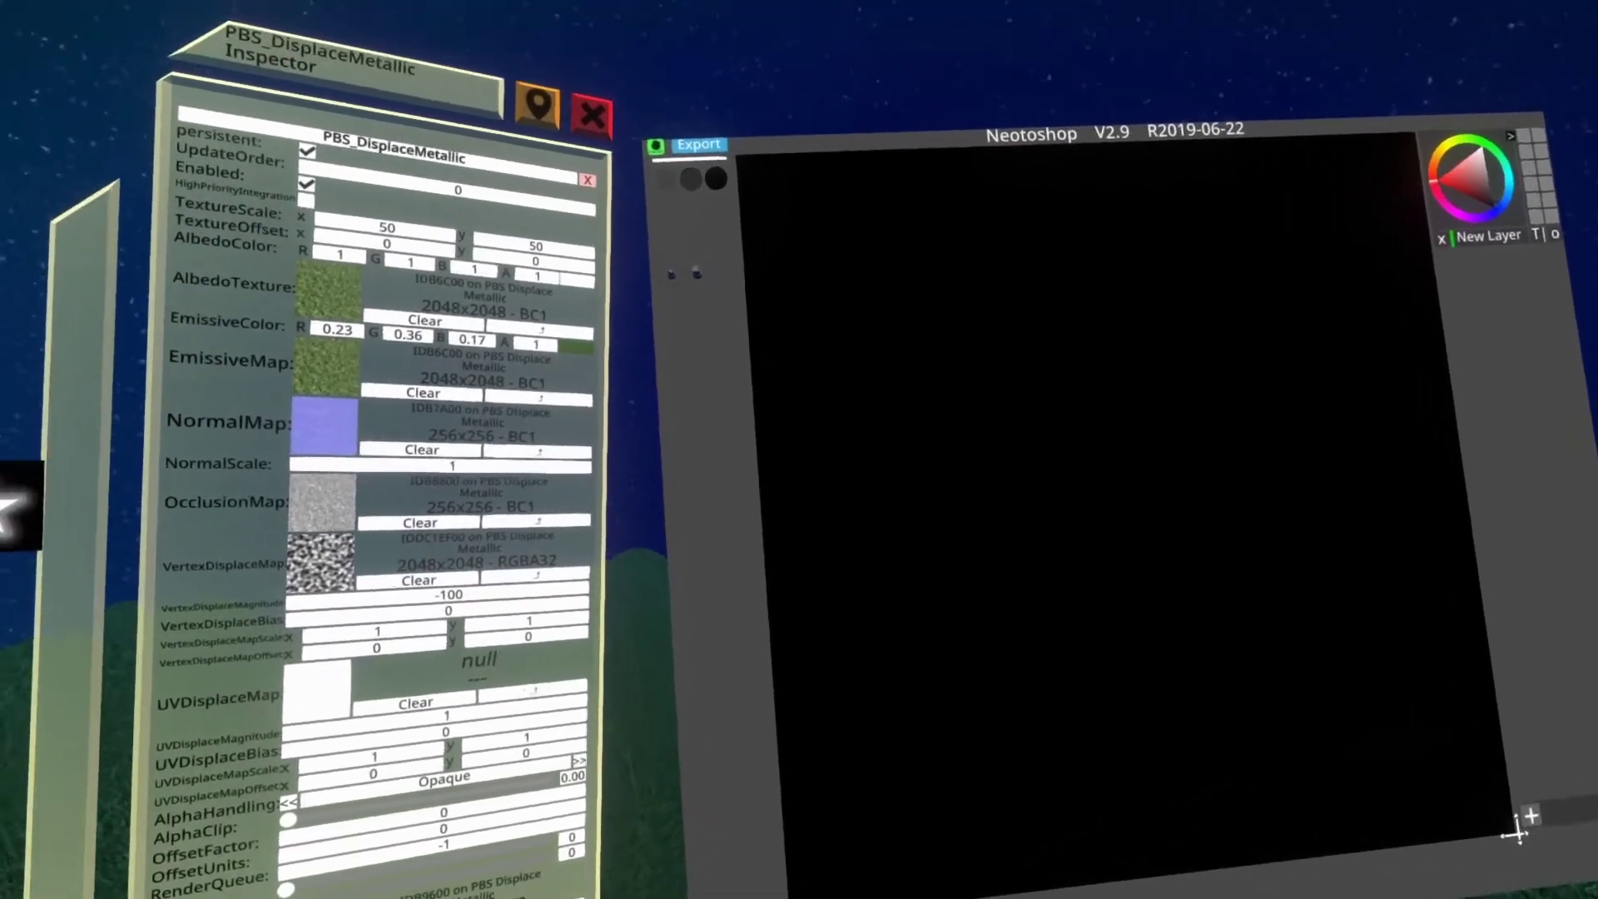
# - Switch the locomotion mode to Fly
pyautogui.press('t')
pyautogui.click(902, 753)
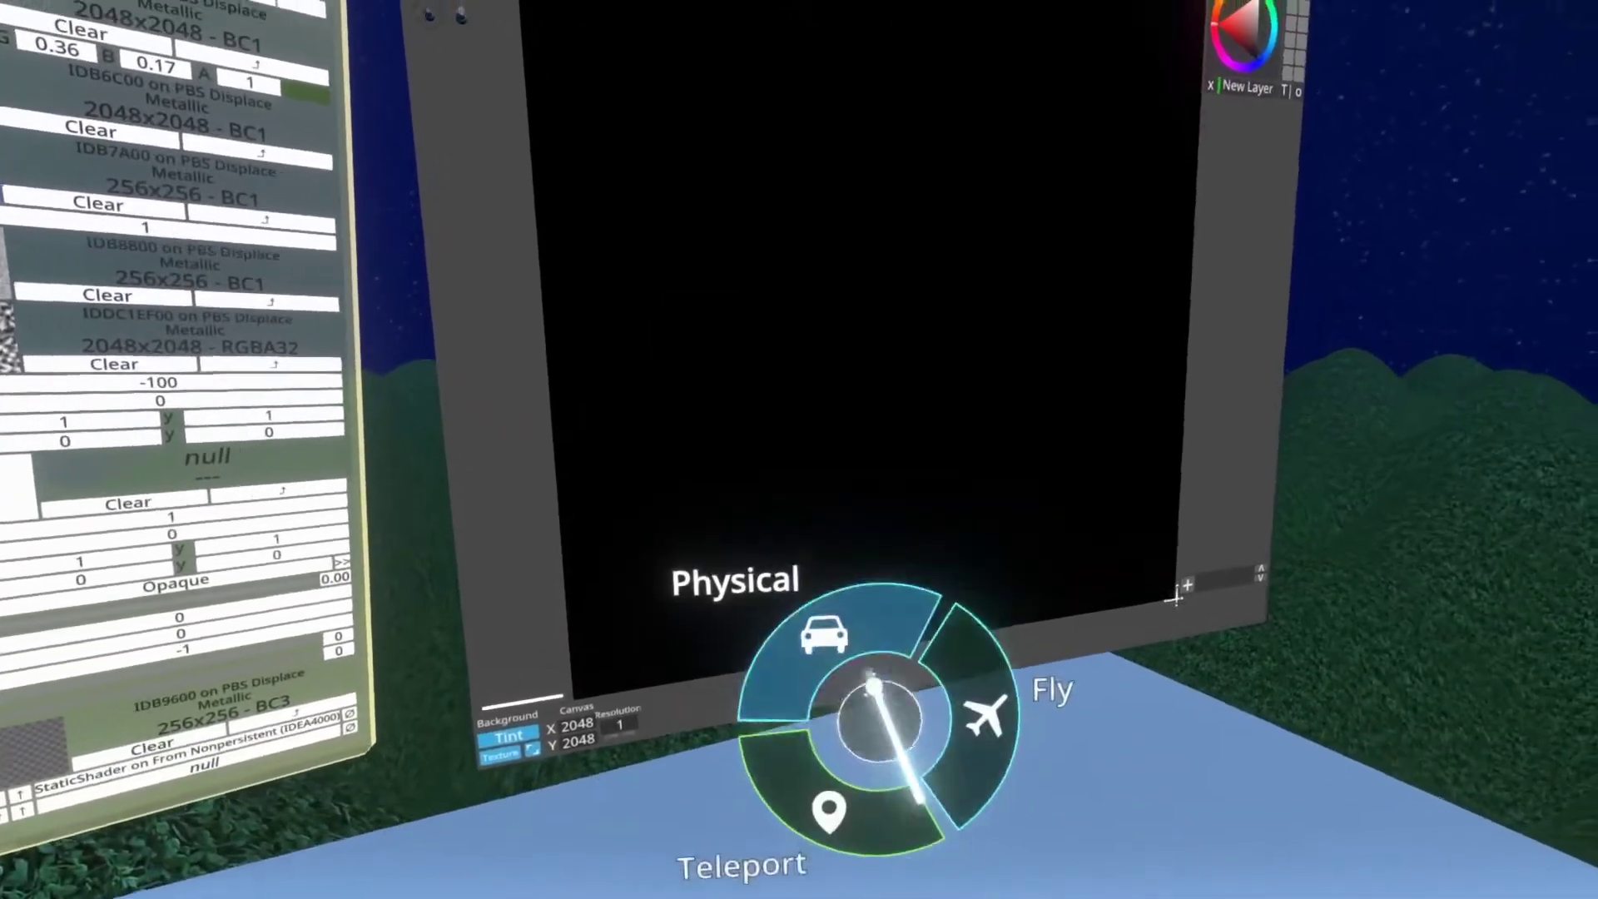
pyautogui.click(986, 709)
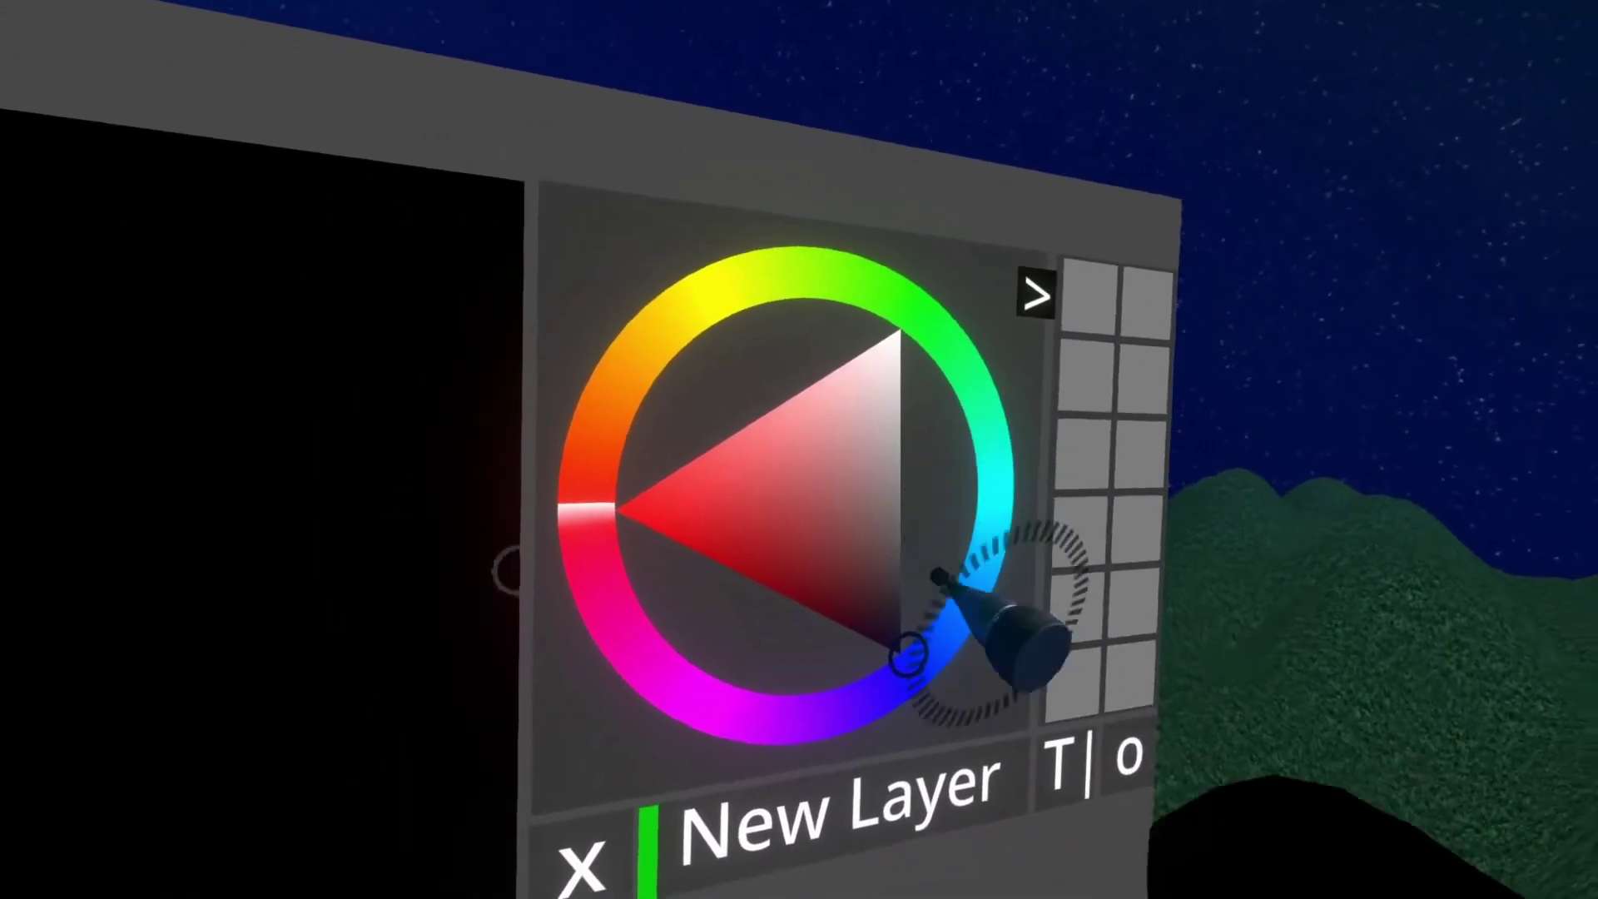
# - Set the brush colour to white and paint a long winding freehand line on the black canvas
pyautogui.moveTo(873, 491); pyautogui.dragTo(901, 328)
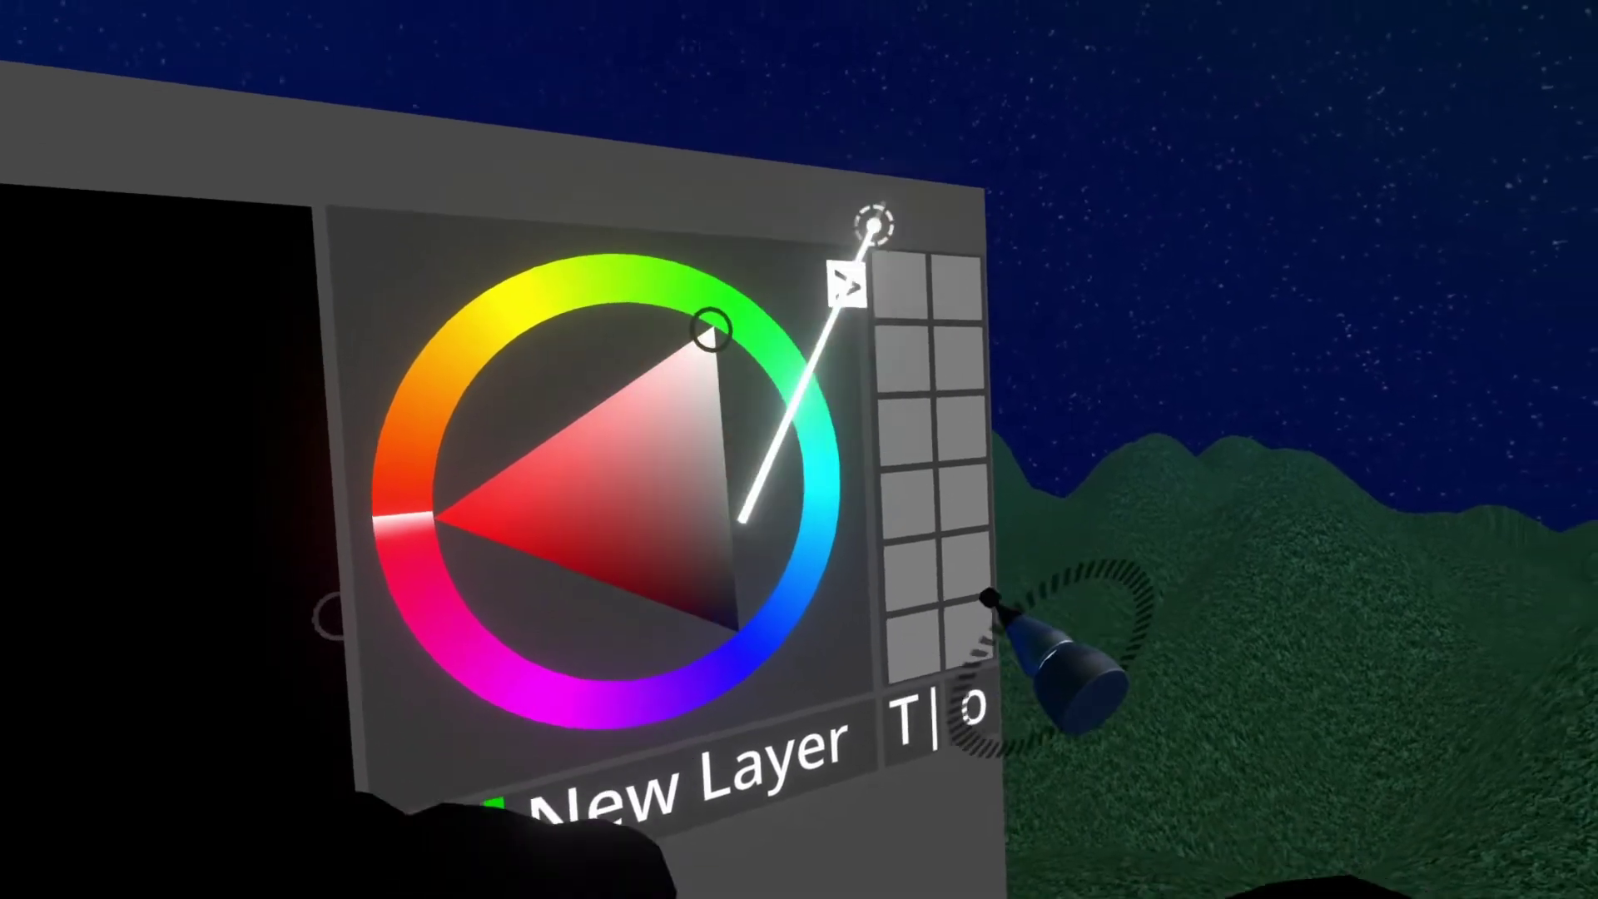
pyautogui.click(846, 287)
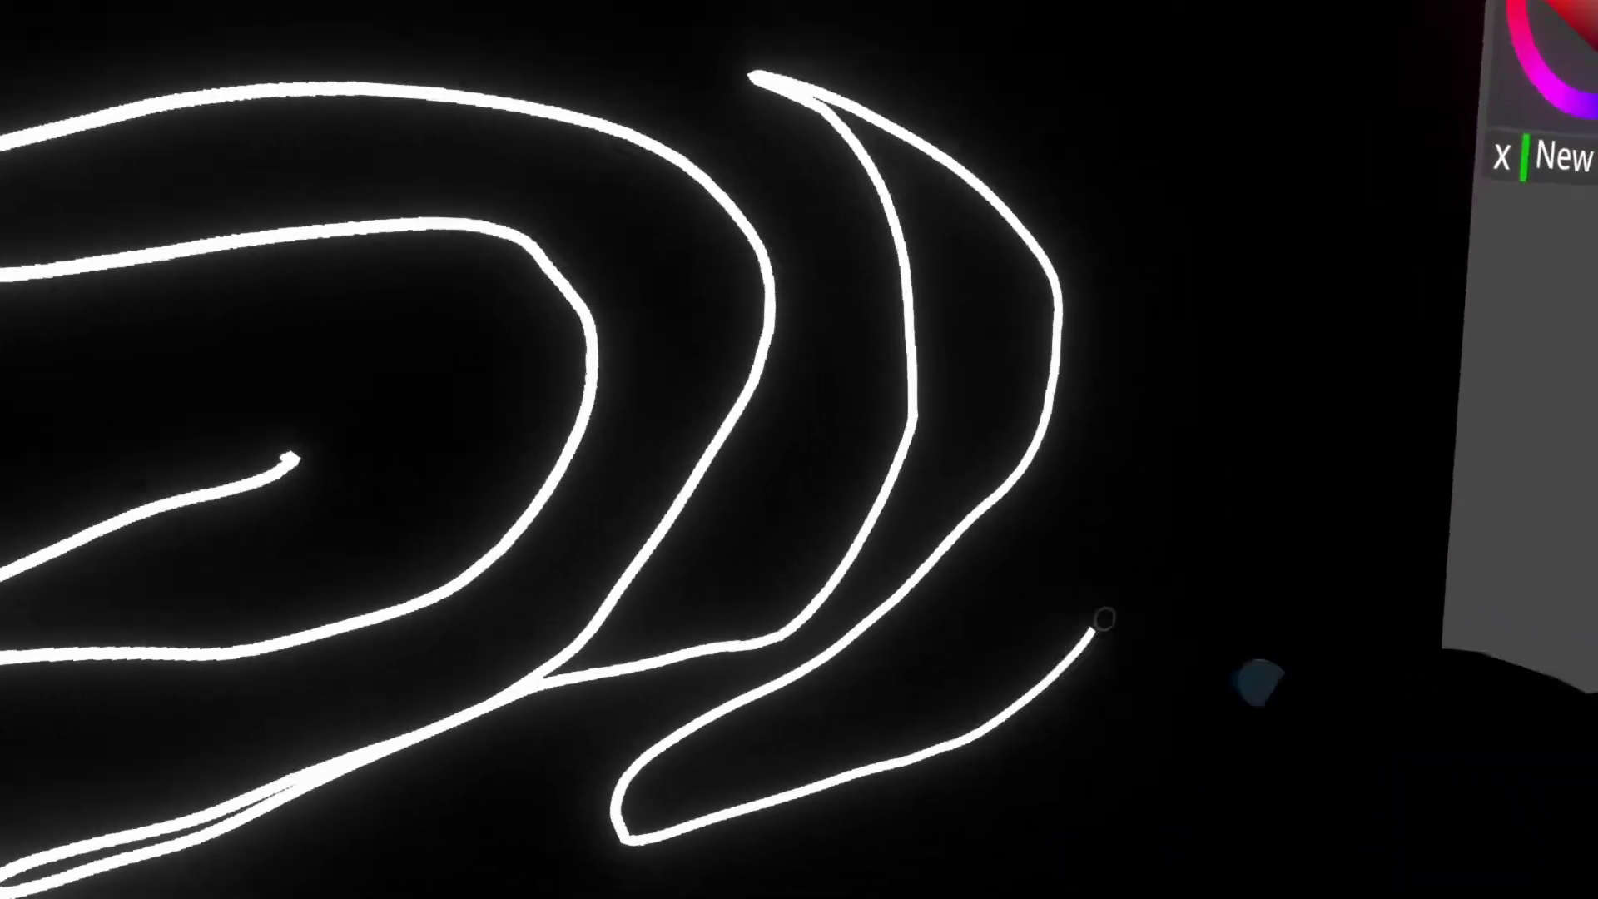
pyautogui.moveTo(1104, 619)
pyautogui.mouseDown()
pyautogui.moveTo(1060, 200)
pyautogui.moveTo(799, 888)
pyautogui.moveTo(1031, 457)
pyautogui.moveTo(874, 450)
pyautogui.mouseUp()
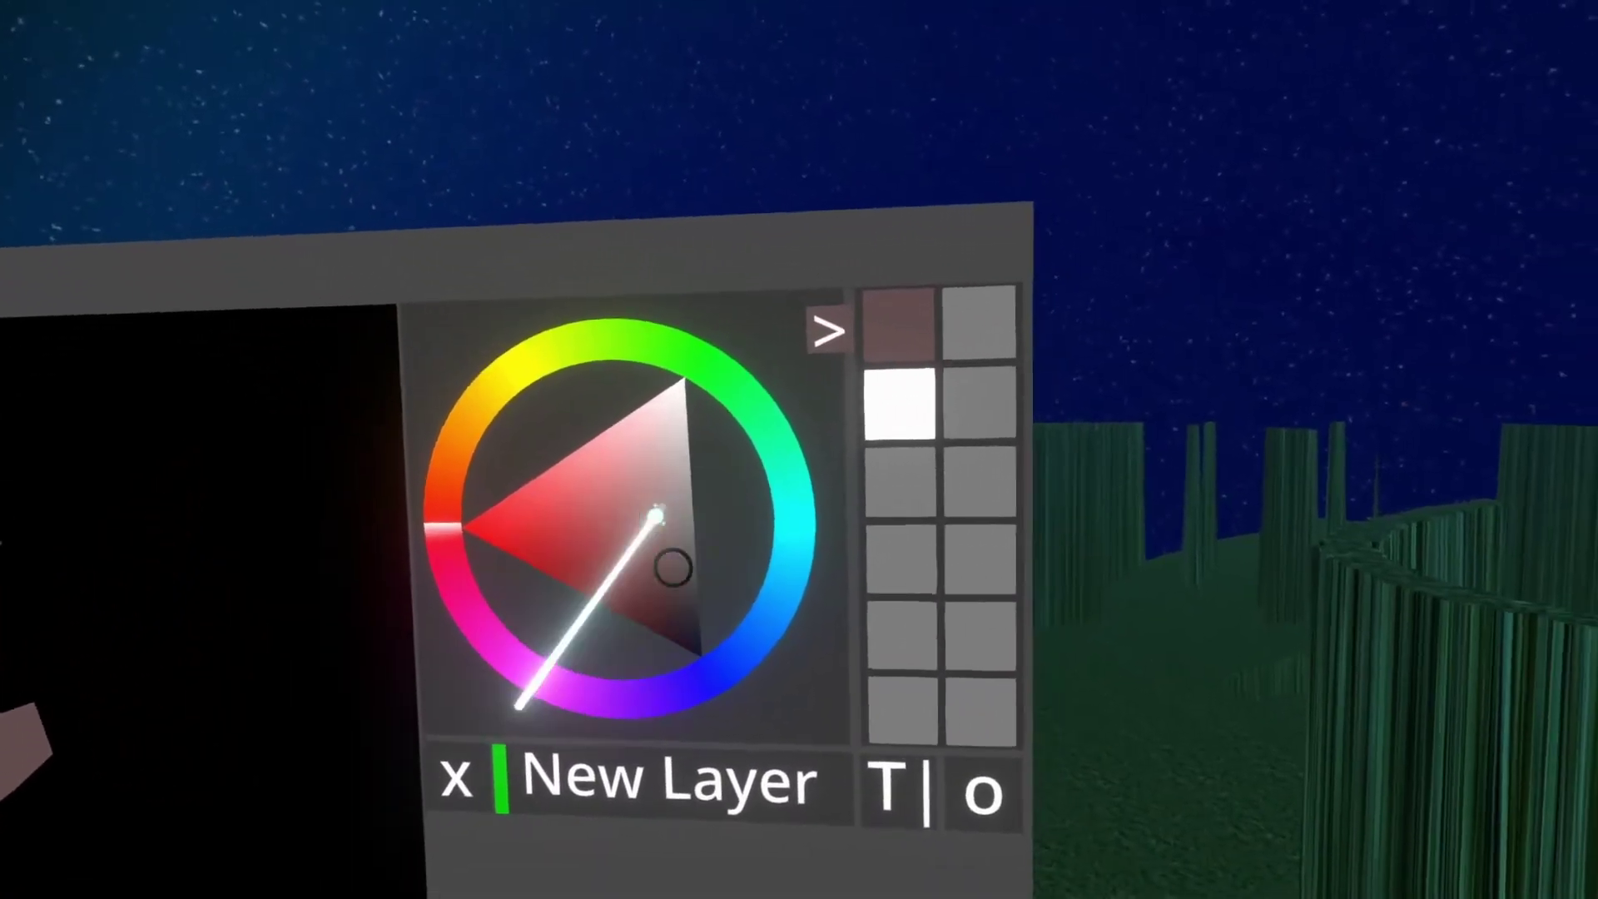
# - Set the brush colour to a lighter grey and make the lowest layer in the list active
pyautogui.moveTo(660, 514)
pyautogui.mouseDown()
pyautogui.moveTo(674, 532)
pyautogui.moveTo(649, 507)
pyautogui.mouseUp()
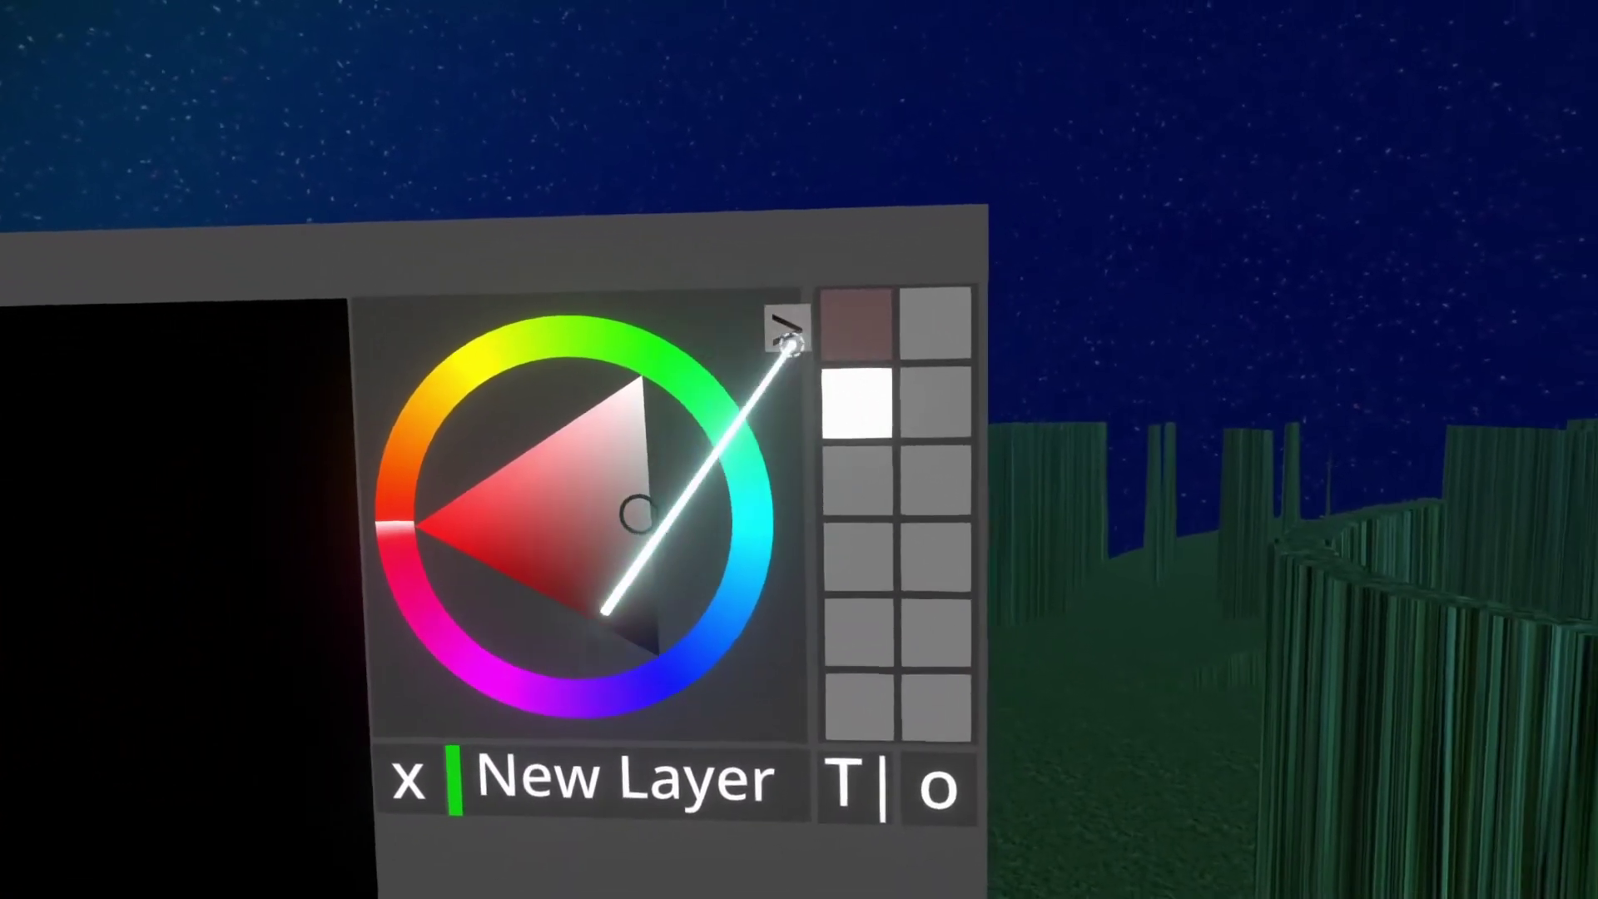
pyautogui.click(781, 331)
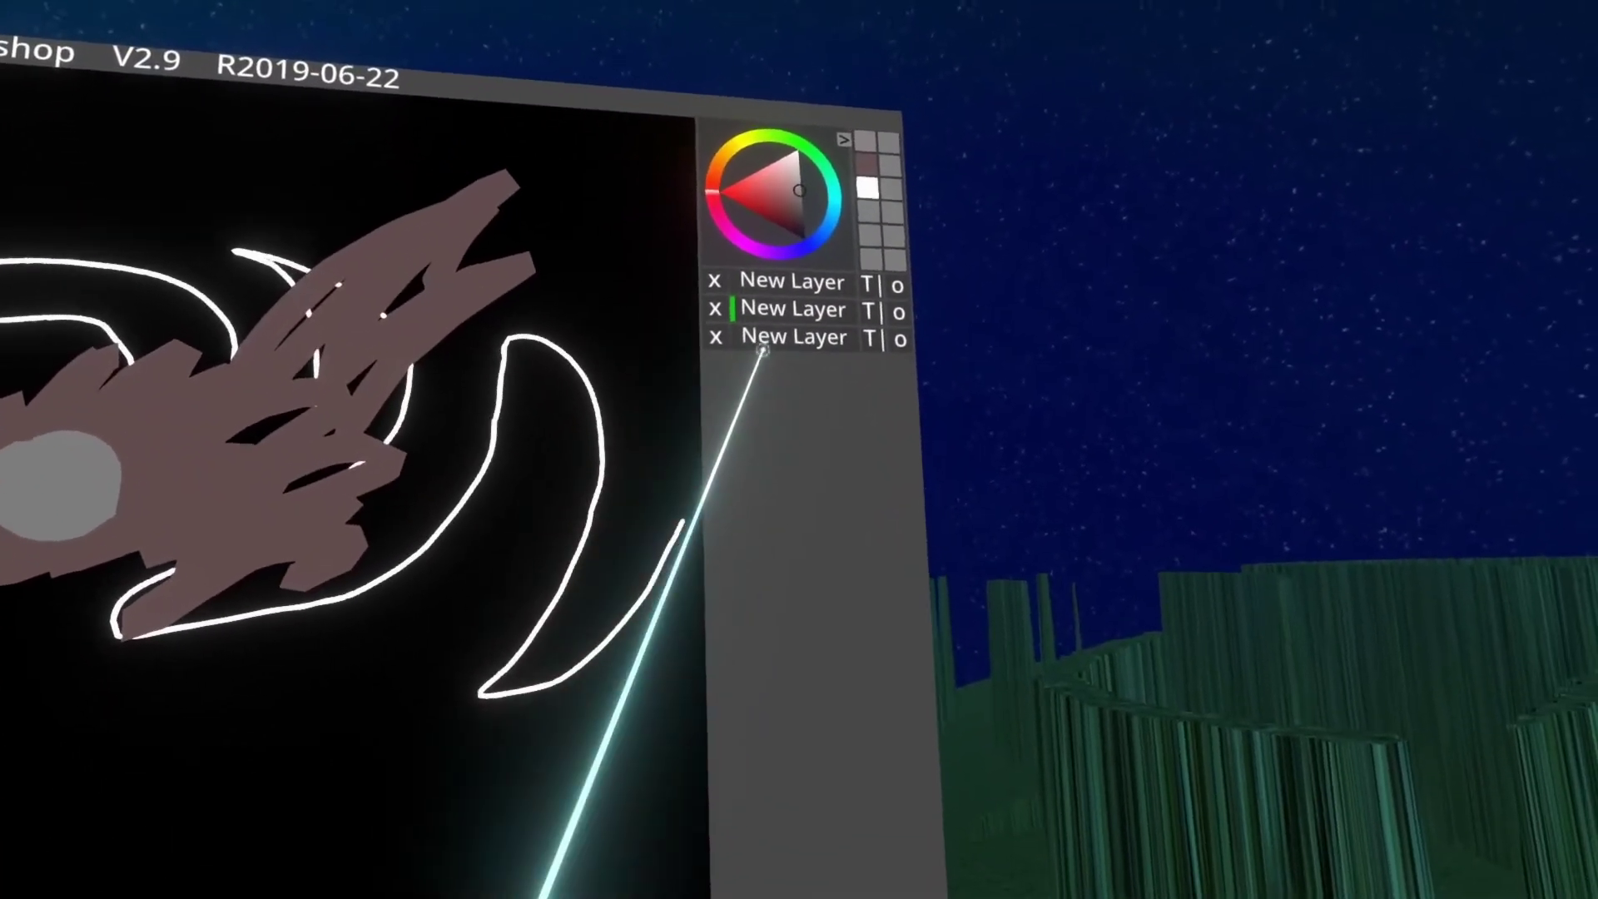
pyautogui.click(760, 341)
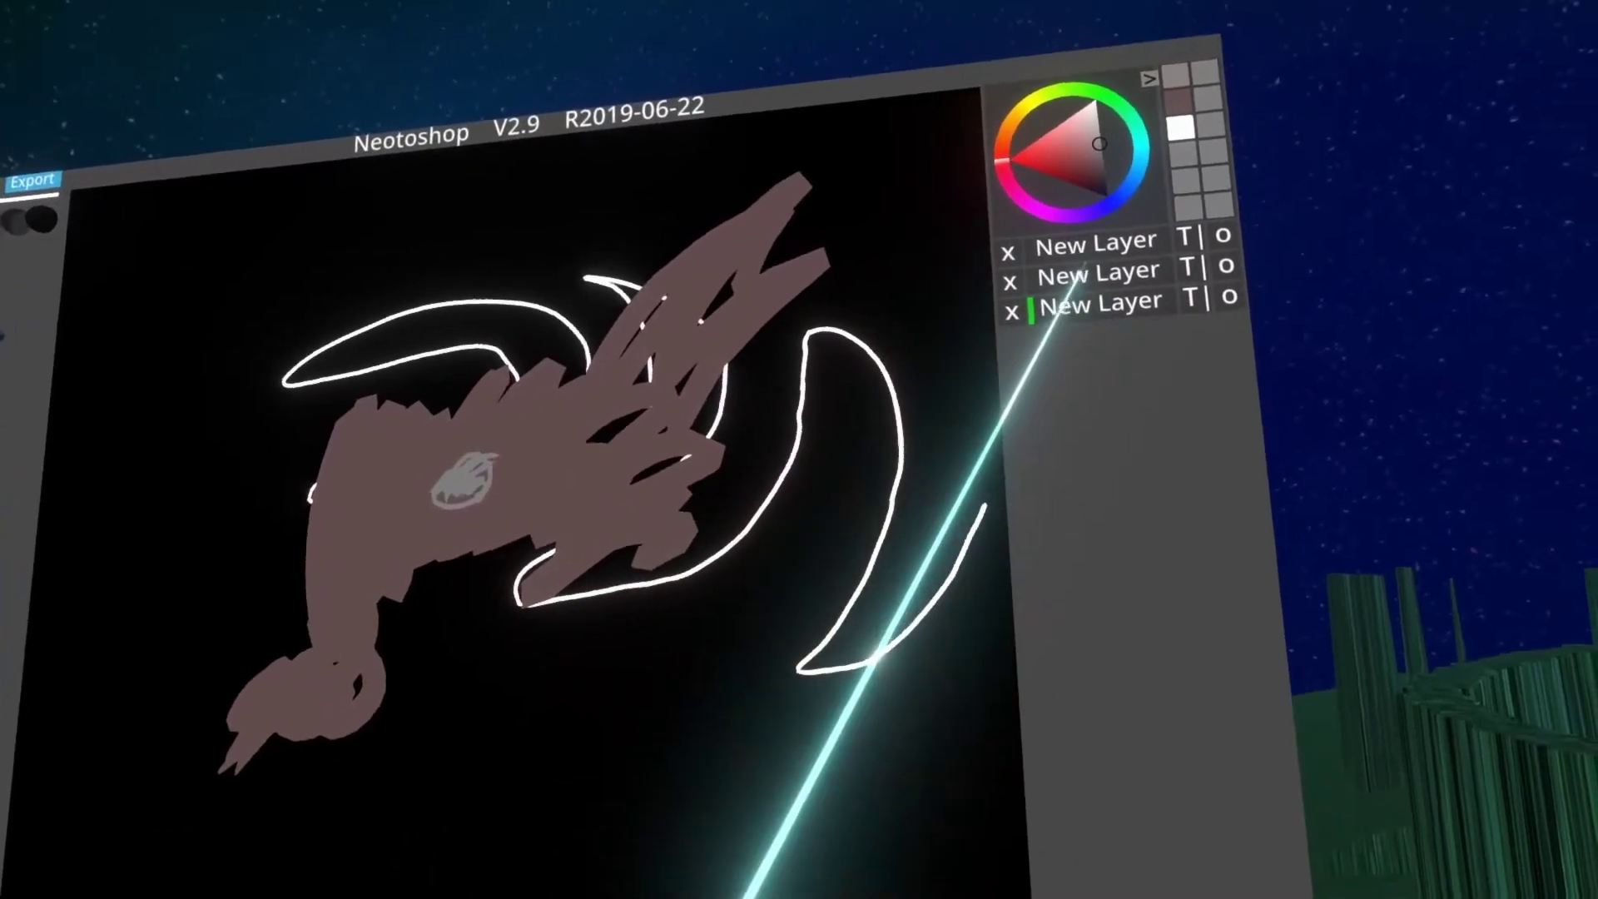